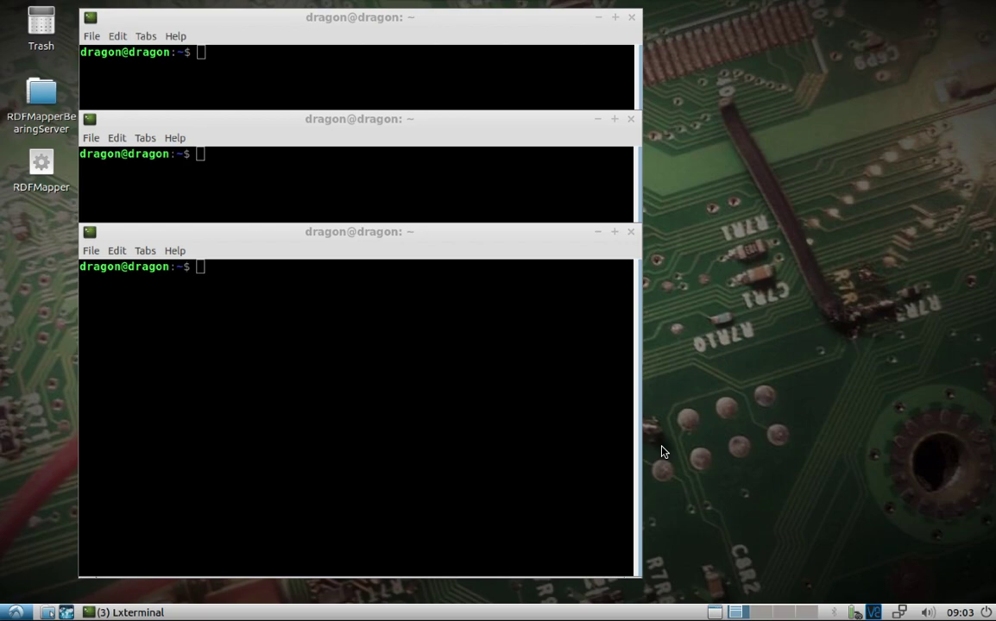
- Change into the Desktop folder, list it, and launch ./RDFMapper to open its Wellington map
click(342, 474)
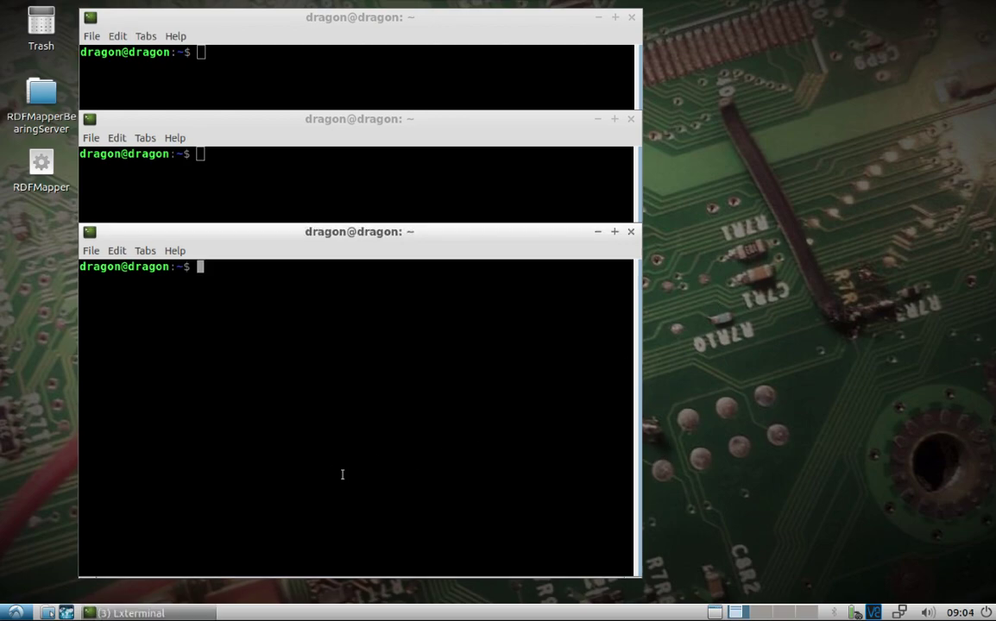
text(cd /usr/)
key(BackSpace)
key(BackSpace)
key(BackSpace)
key(BackSpace)
key(BackSpace)
text(De)
key(Tab)
key(Return)
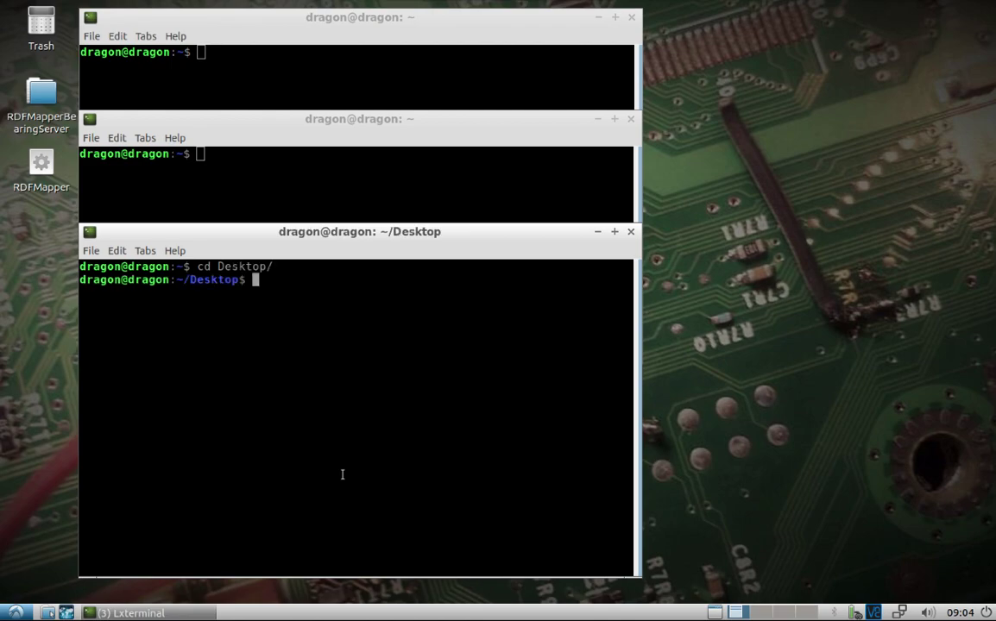
text(ls)
key(Return)
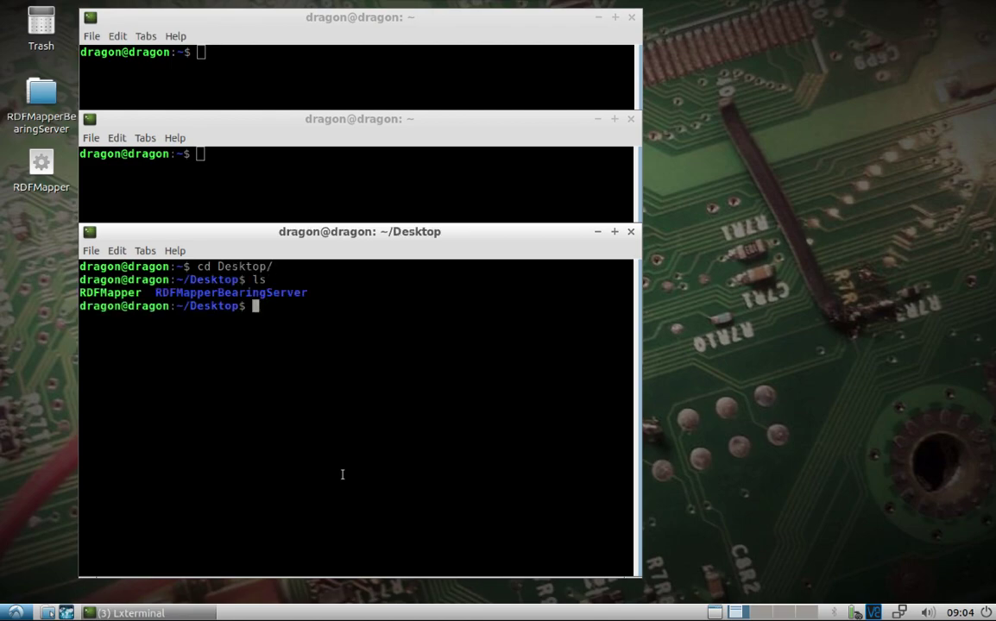
text(./R)
key(Tab)
key(Return)
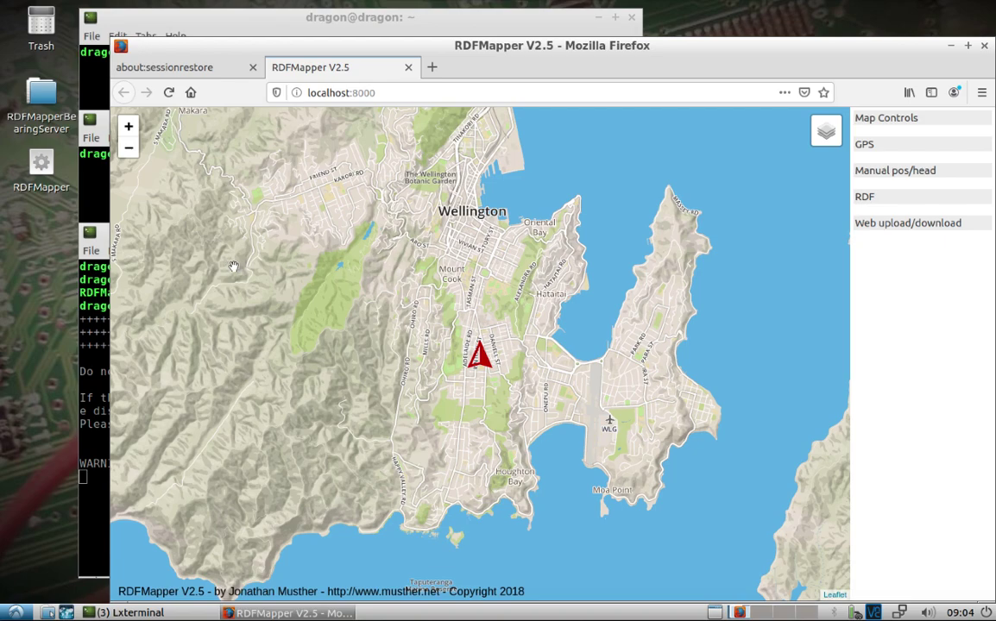
- In another terminal, change into Desktop/RDFMapperBearingServer and list its files
click(88, 175)
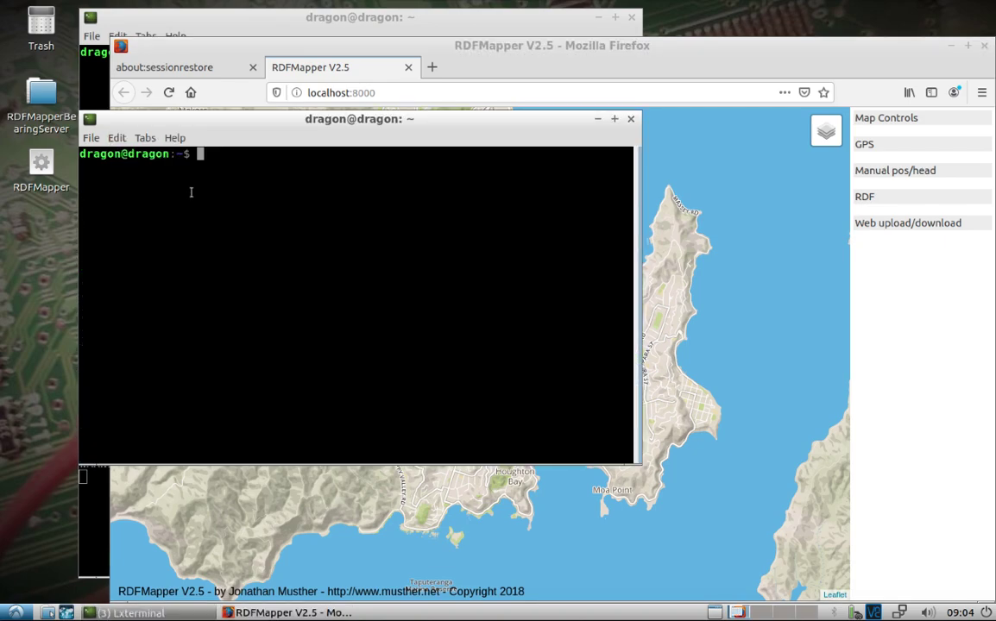
text(cd De)
key(Tab)
text(R)
key(Tab)
key(Return)
text(ls)
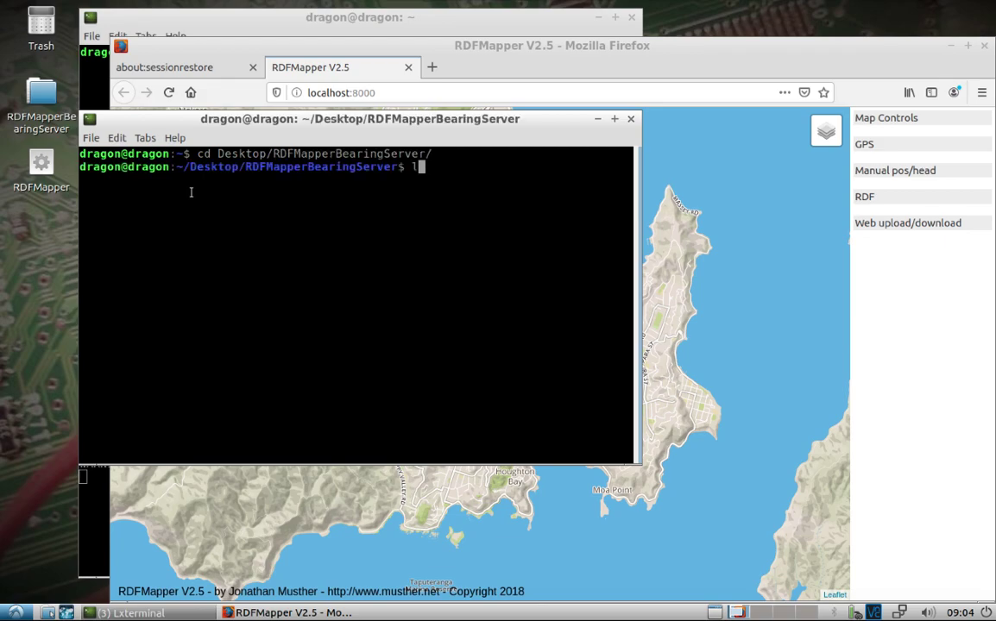
key(Return)
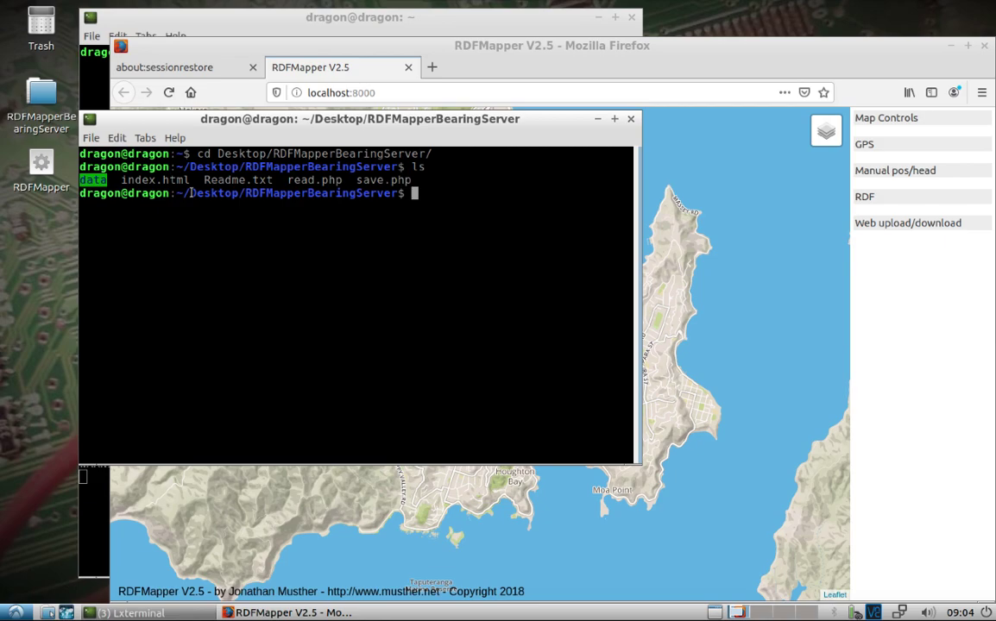
- Rerun 'sudo php -S 192.168.3.100:80' from history and enter the admin password
key(Up)
key(Up)
key(Up)
key(Up)
key(Up)
key(Up)
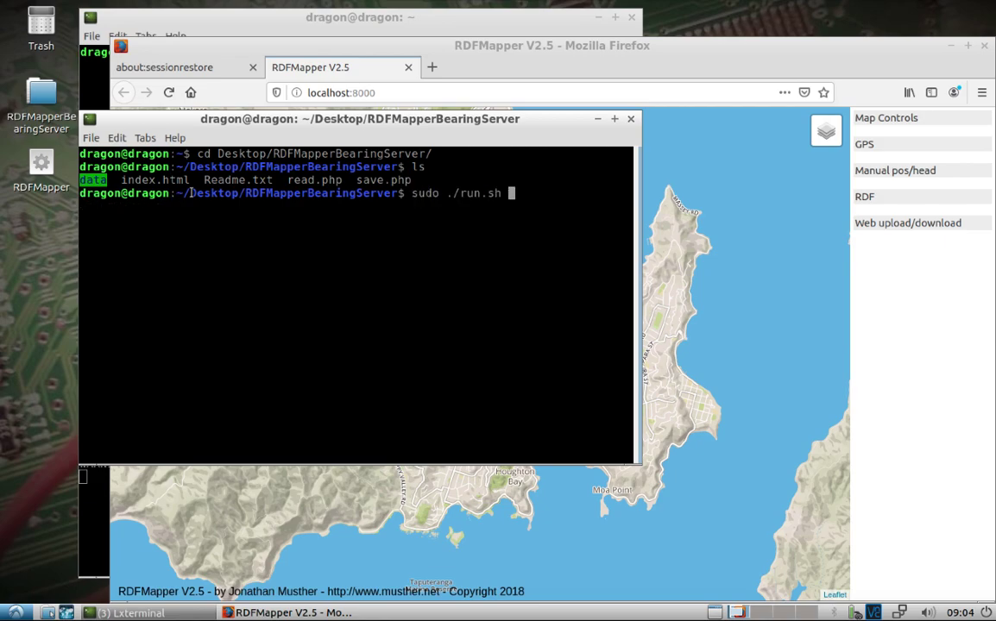
key(Up)
key(Up)
key(Up)
key(Up)
key(Up)
key(Up)
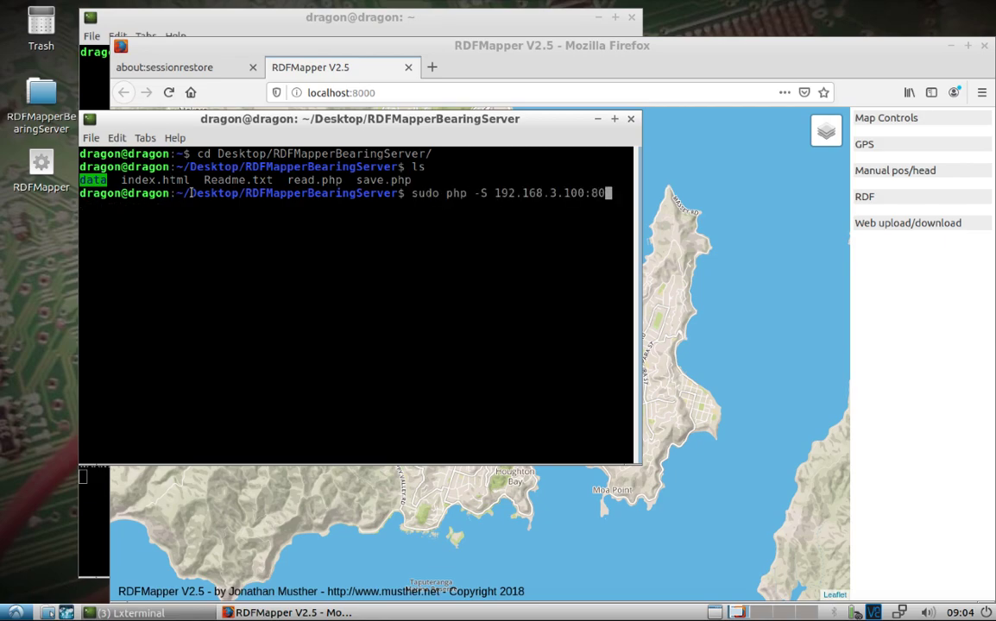
key(Down)
key(Down)
key(Down)
key(Down)
key(Down)
key(Down)
key(Down)
key(Down)
key(Down)
key(Down)
key(Down)
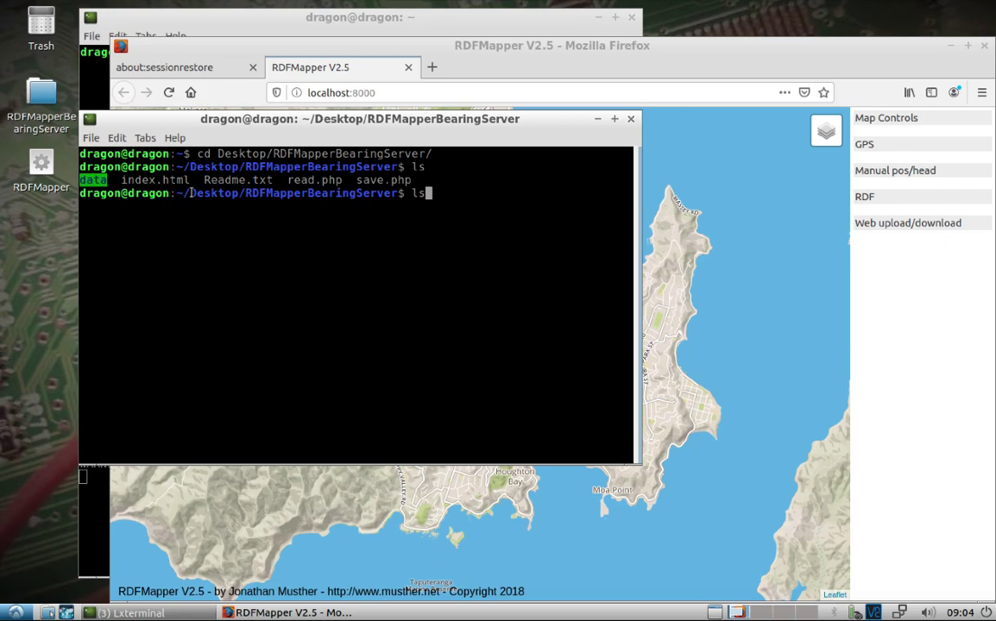
key(Up)
key(Up)
key(Up)
key(Up)
key(Up)
key(Up)
key(Up)
key(Up)
key(Up)
key(Up)
key(Up)
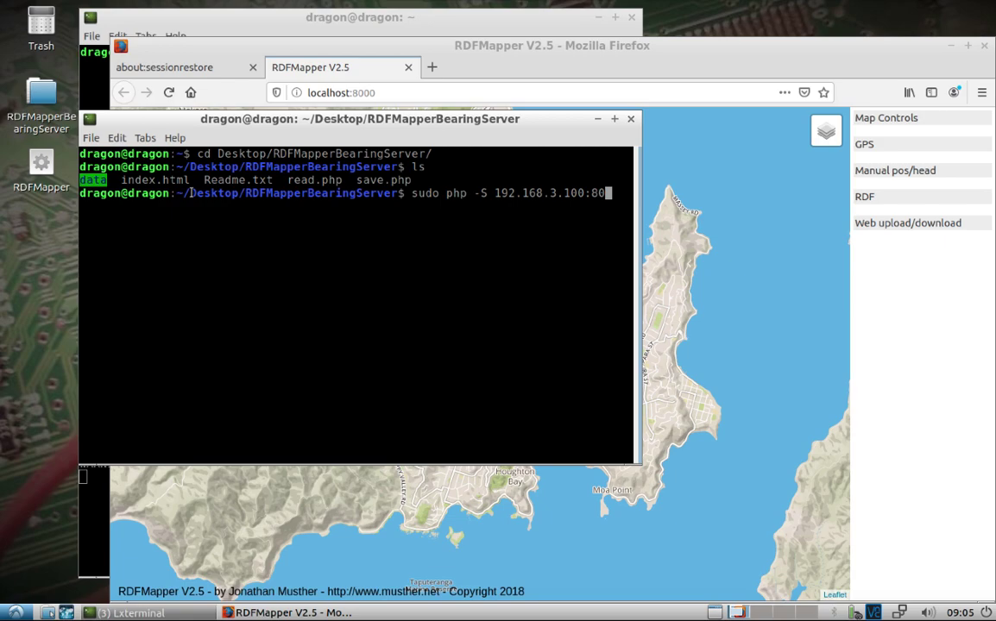
key(Return)
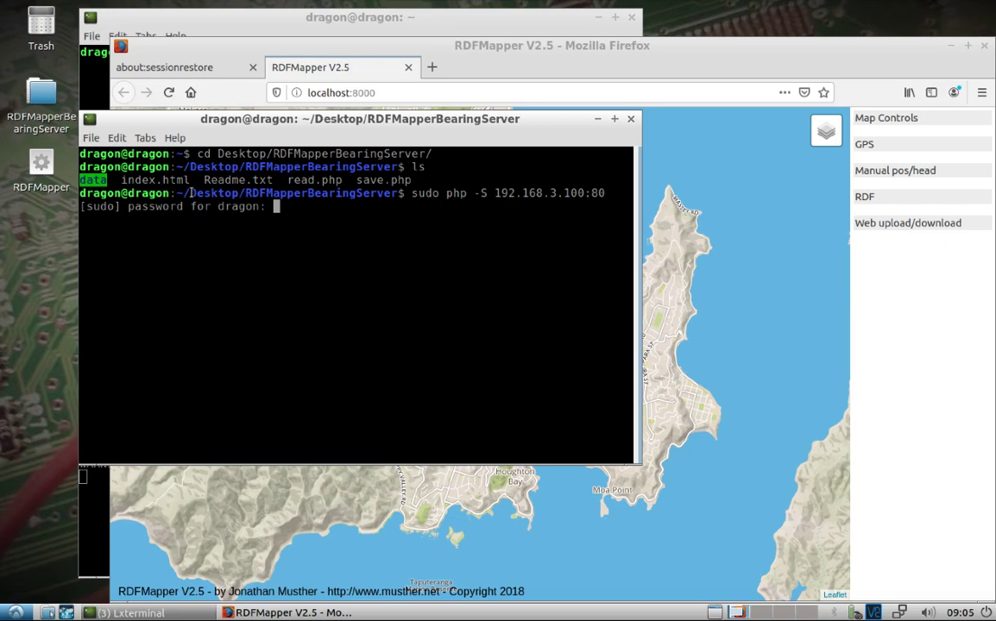
key(Return)
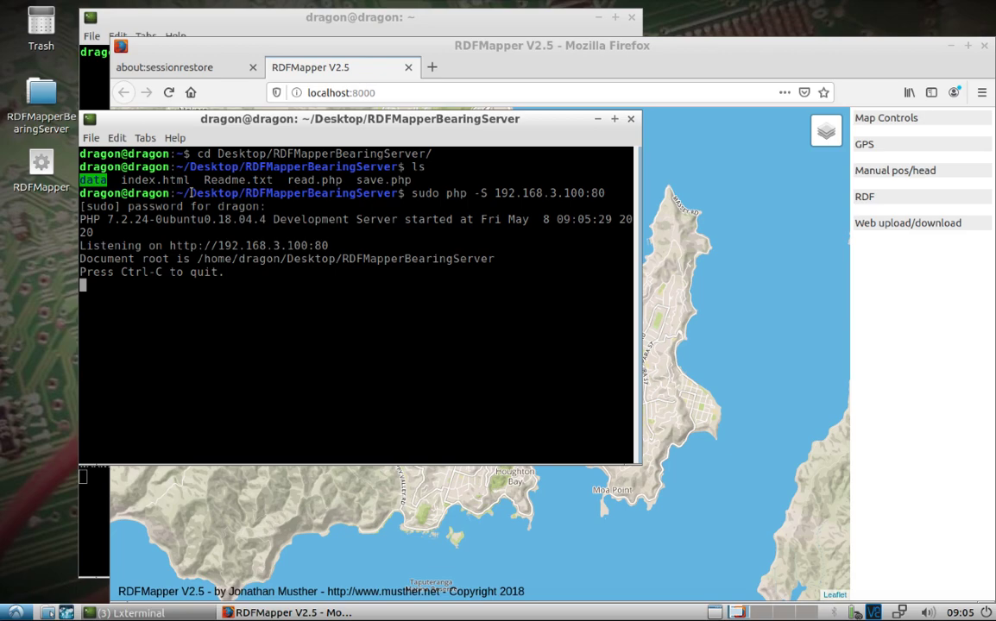
- In the top terminal, change into /usr/src/kerberossdr/ and list its files
click(597, 121)
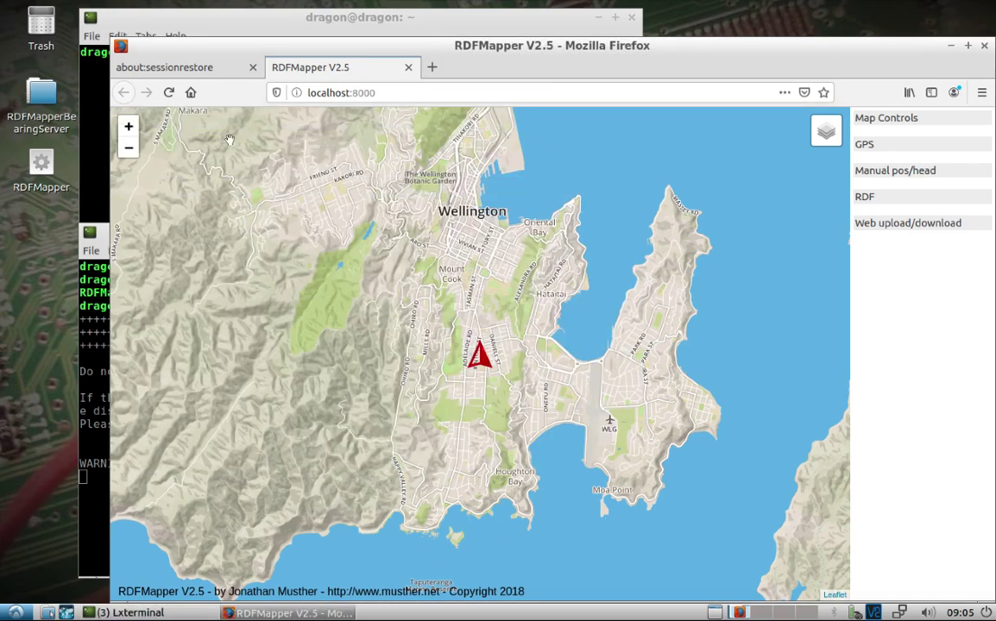
click(91, 107)
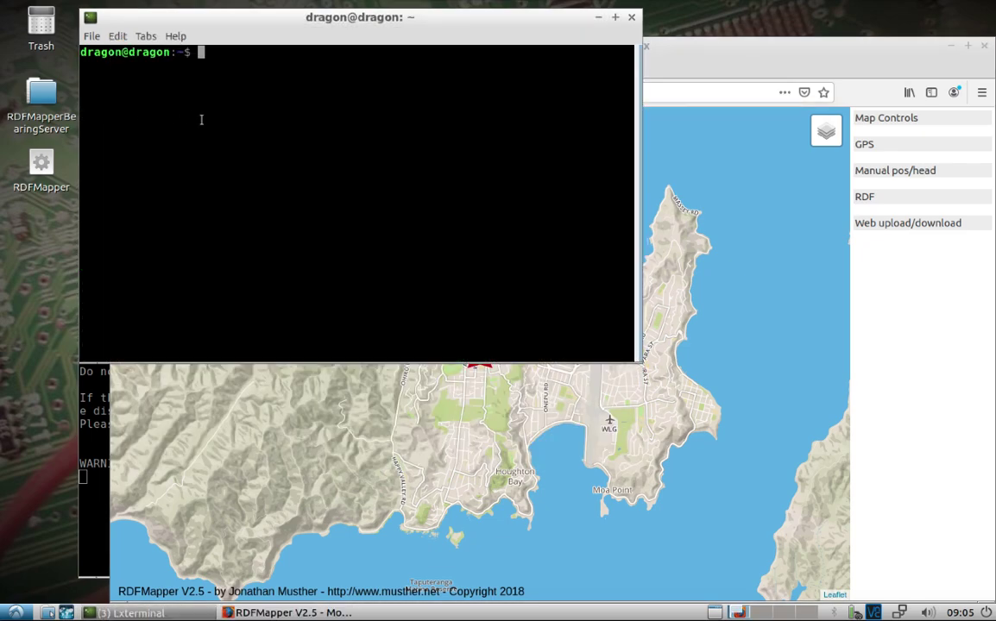
text(cd /usr/src/kerberossdr/)
key(Return)
text(ls)
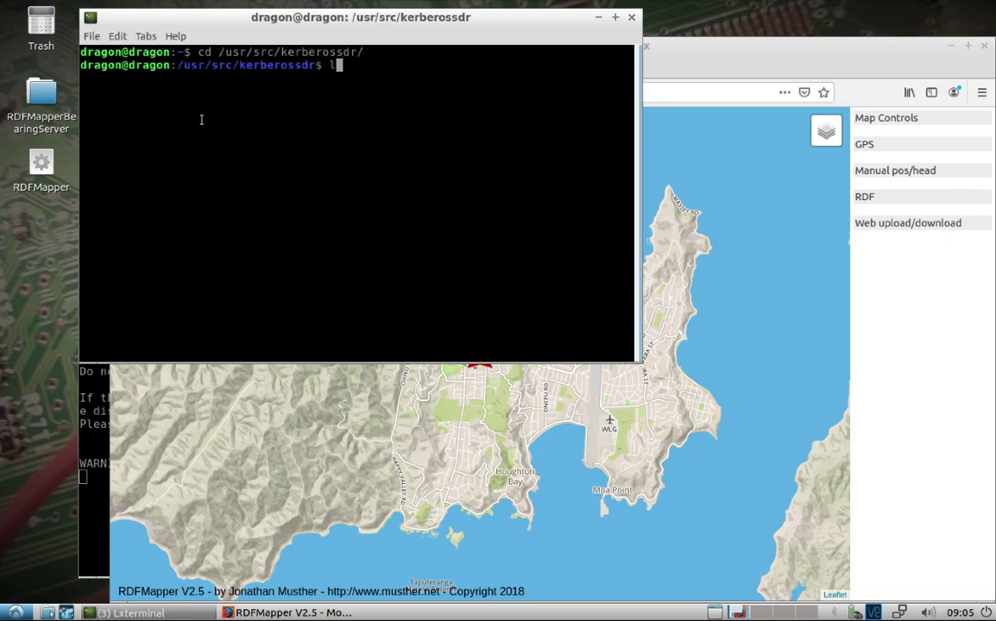
key(Return)
- Run 'sudo ./run.sh' with the admin password to start KerberosSDR
text(./run.sh)
key(BackSpace)
key(BackSpace)
key(BackSpace)
key(BackSpace)
key(BackSpace)
key(BackSpace)
key(BackSpace)
key(BackSpace)
key(BackSpace)
text(sudo ./run.sh)
key(Return)
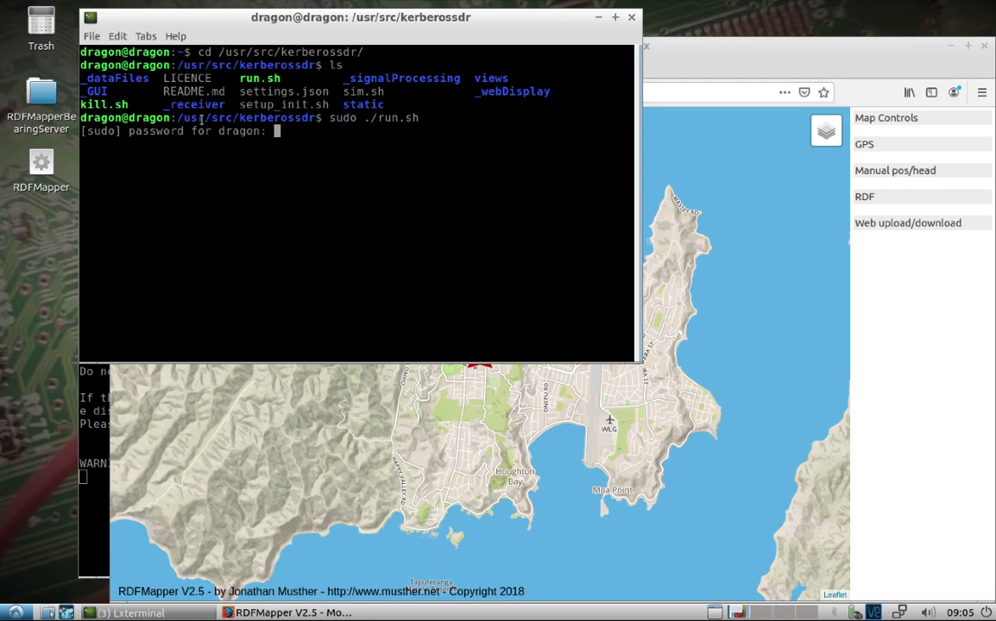
key(Return)
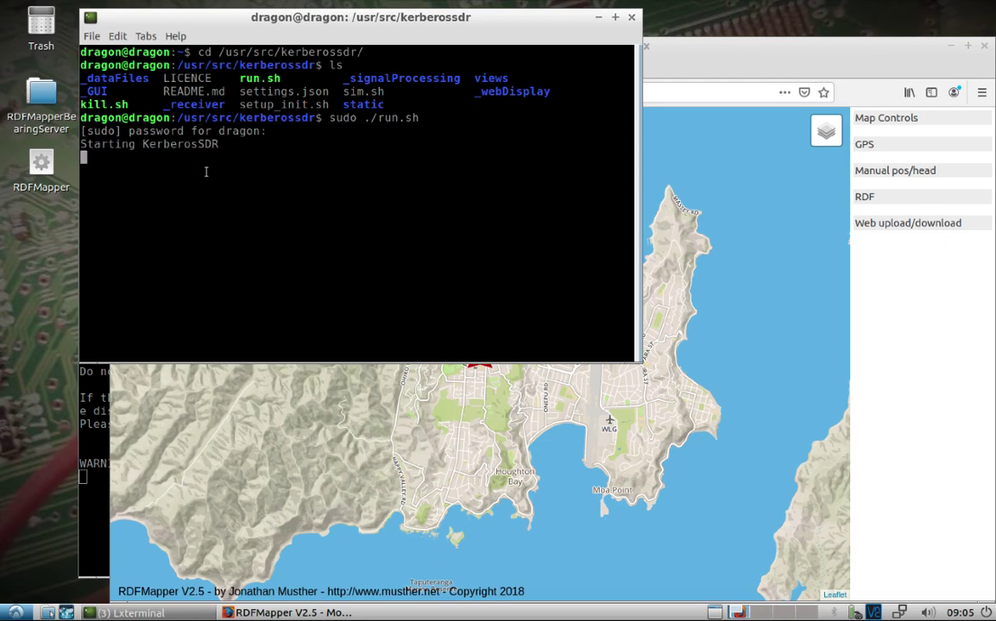
- Under Web upload/download, replace the rdf.musther.net bearing server with 192.168.3.100
click(901, 231)
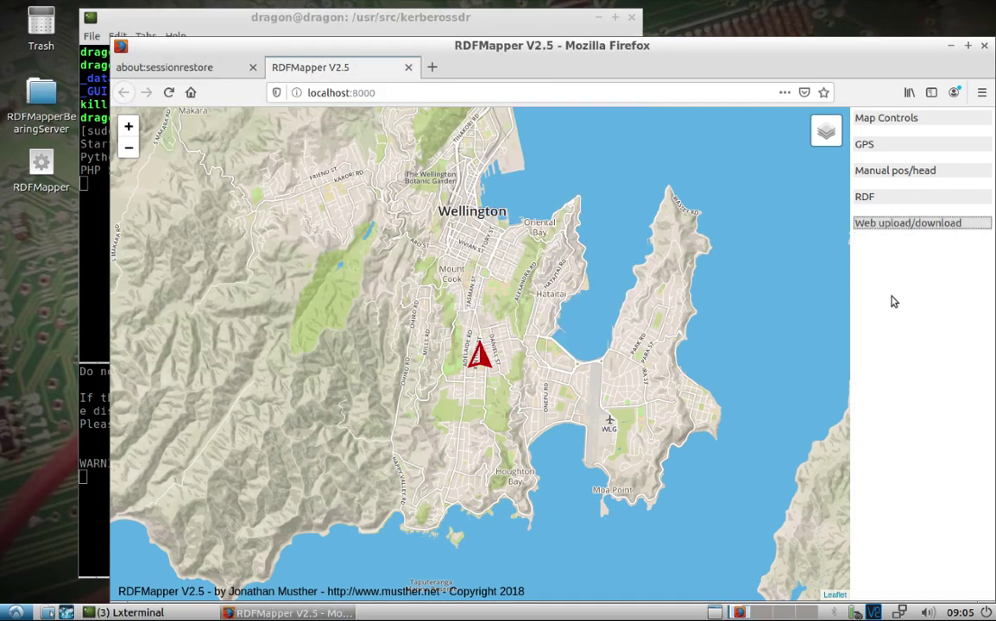
click(856, 224)
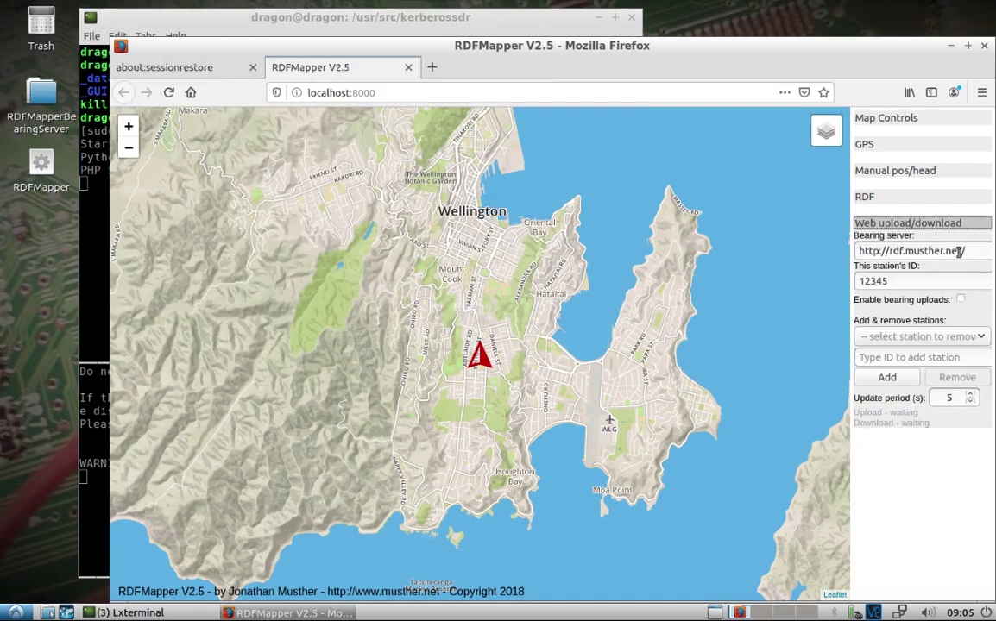
drag(963, 250, 889, 252)
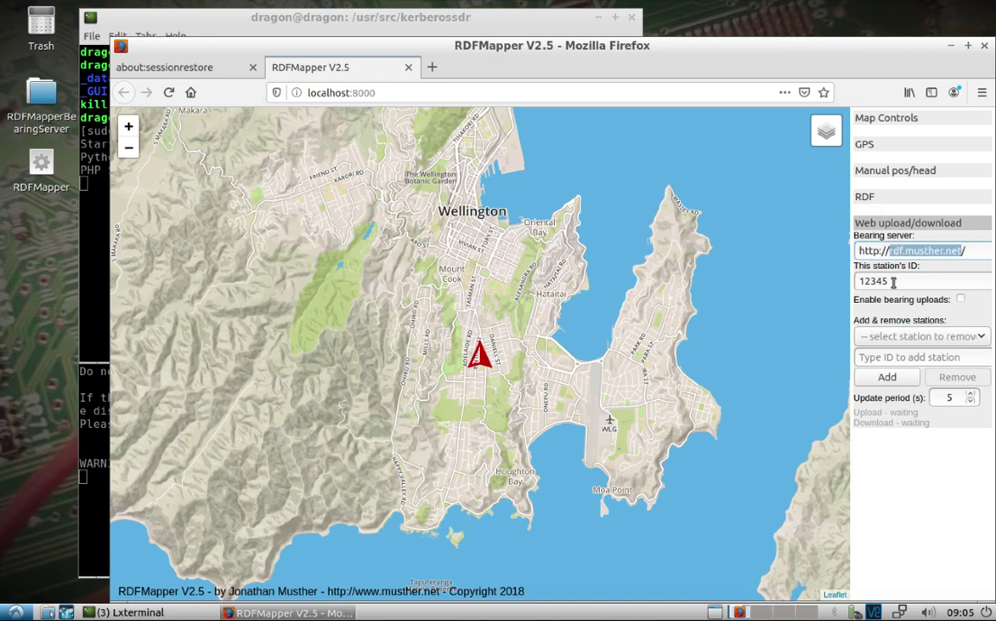
text(192.168.3.100)
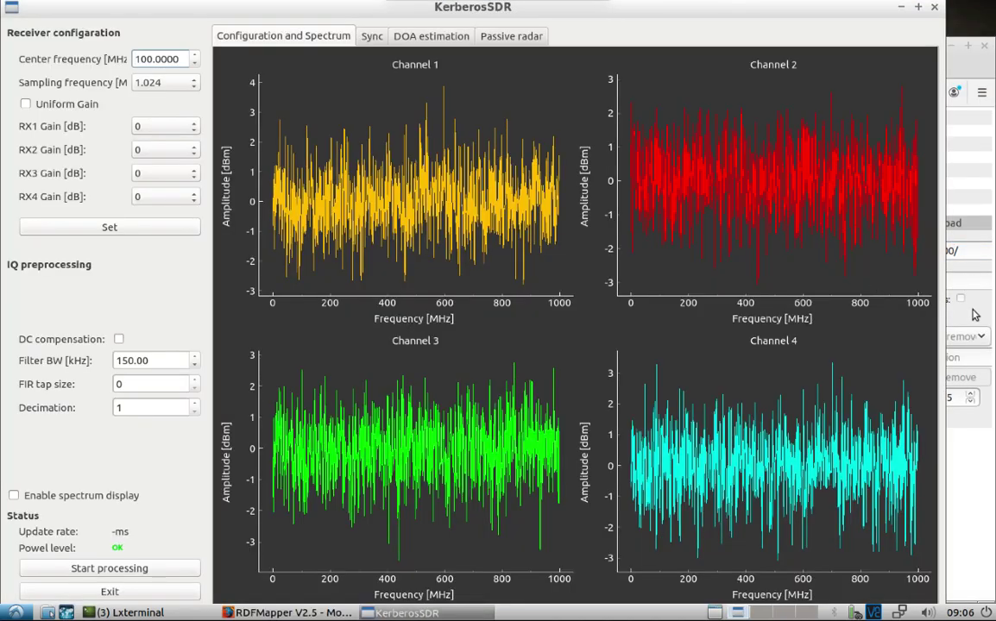
- Enable bearing uploads in RDFMapper and set KerberosSDR's center frequency to 96.5 MHz
click(961, 298)
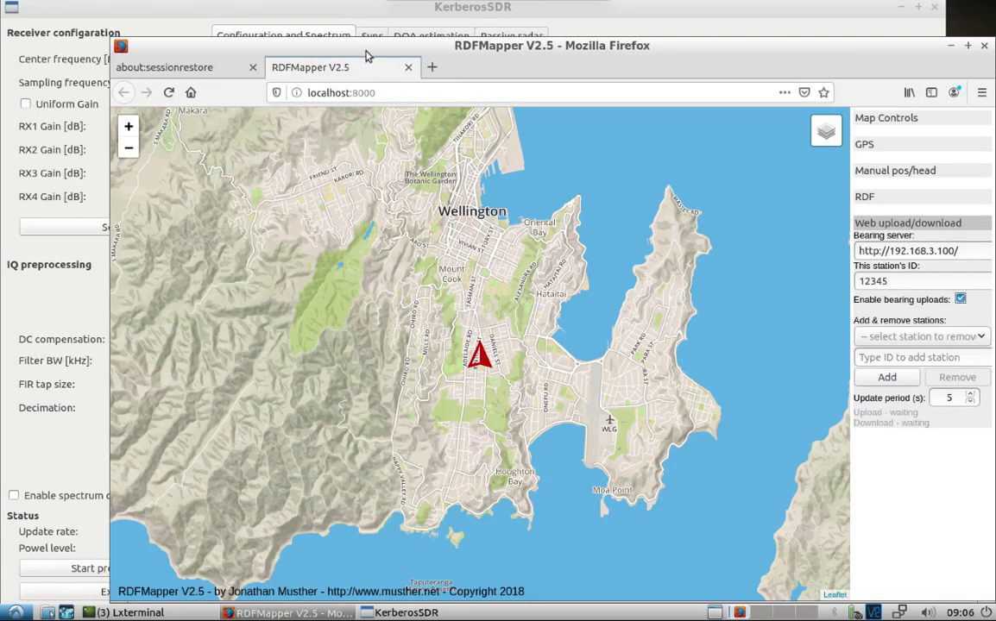
click(339, 12)
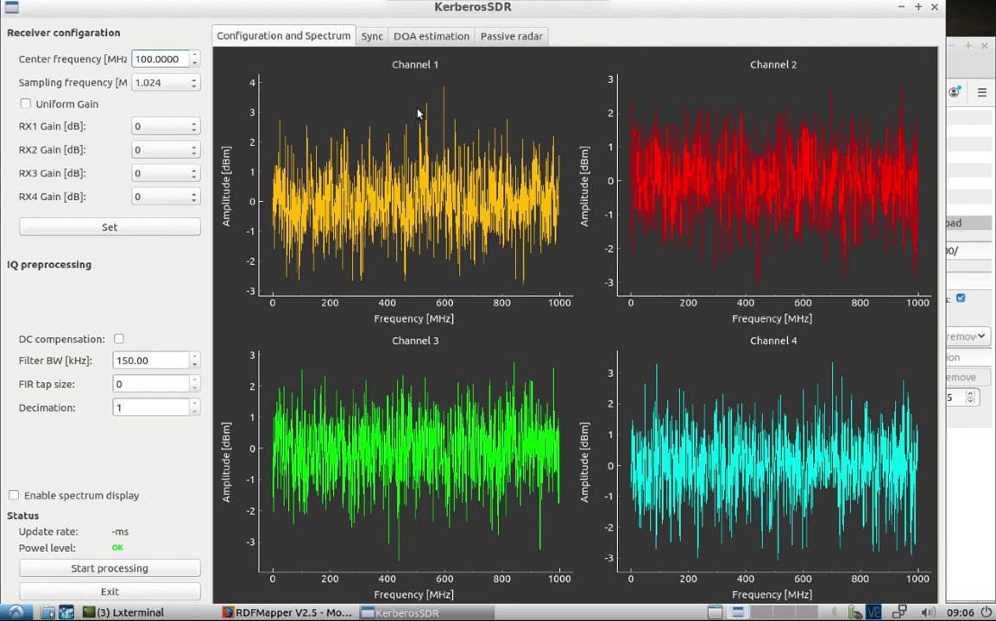
drag(143, 58, 111, 58)
text(96)
drag(162, 59, 148, 59)
text(5)
- Apply uniform 12.5 dB gain, enable DC compensation and spectrum display, and start processing
click(25, 104)
click(159, 127)
click(144, 244)
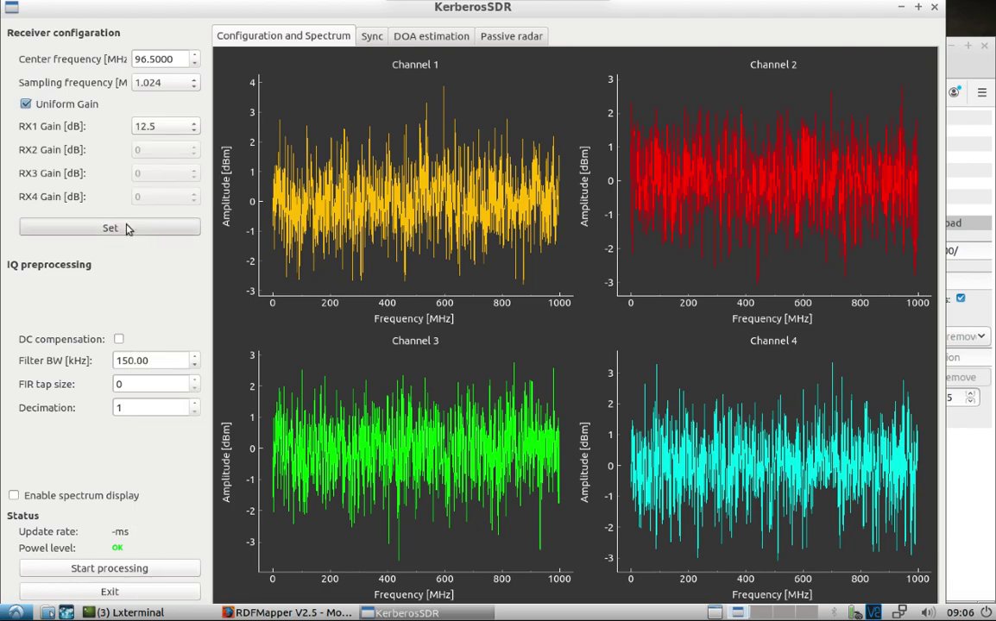
click(120, 339)
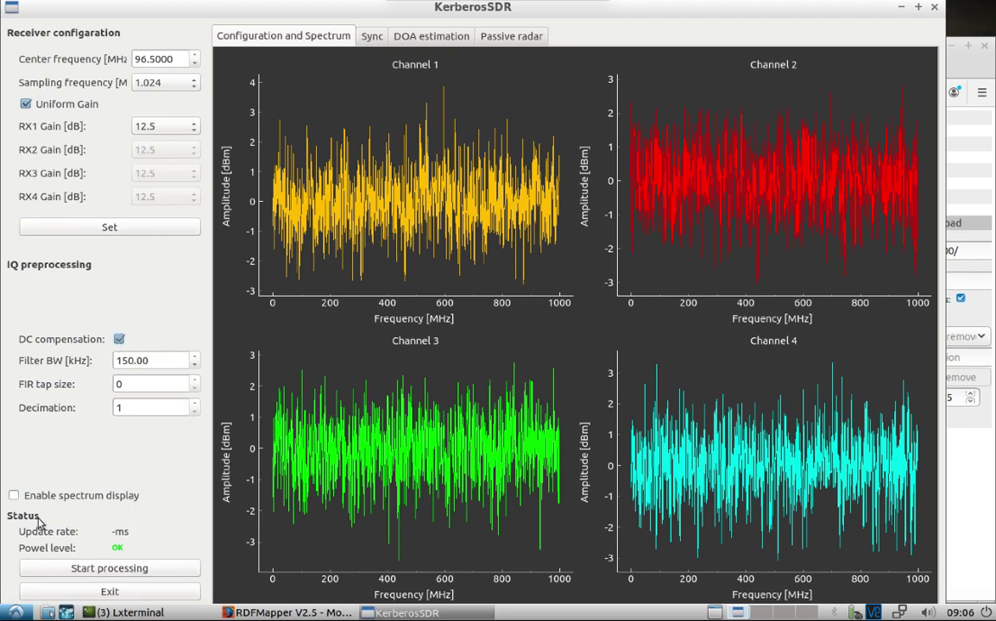
click(14, 496)
click(110, 568)
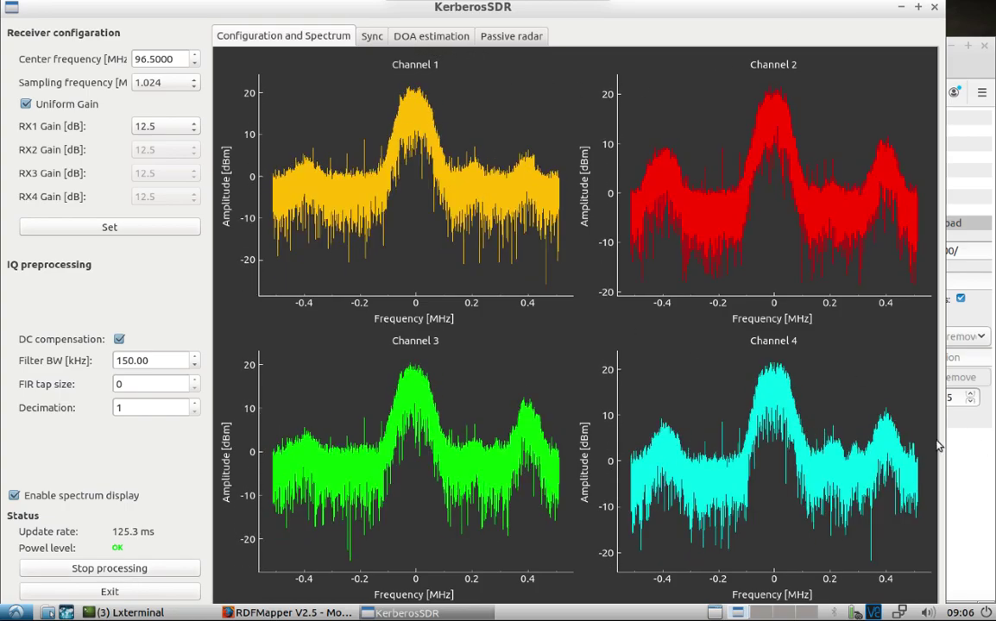
- Check the running kerberossdr, bearing server and RDFMapper terminals from the taskbar group
click(125, 613)
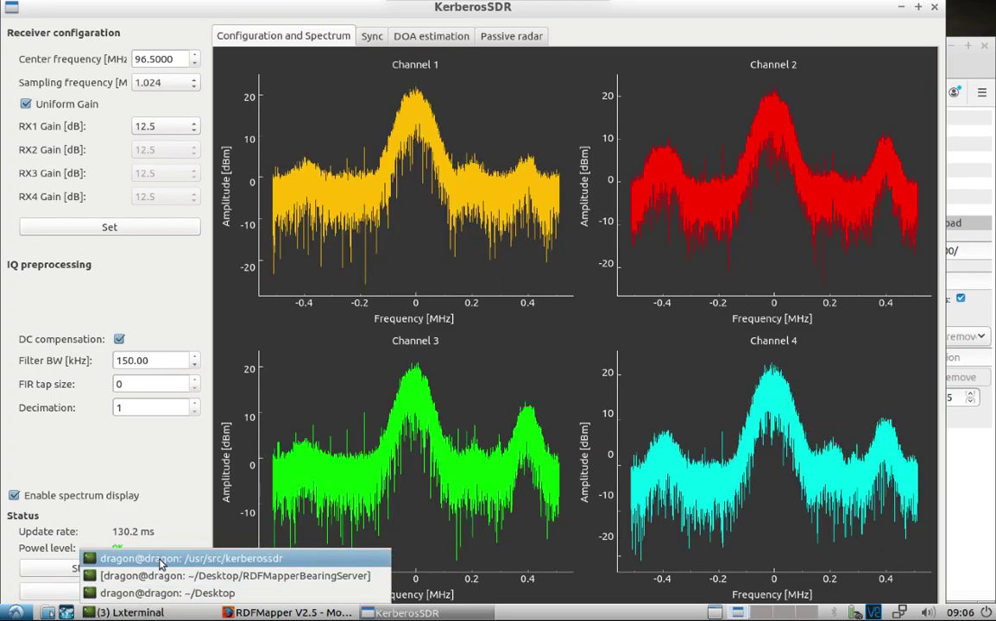
click(160, 559)
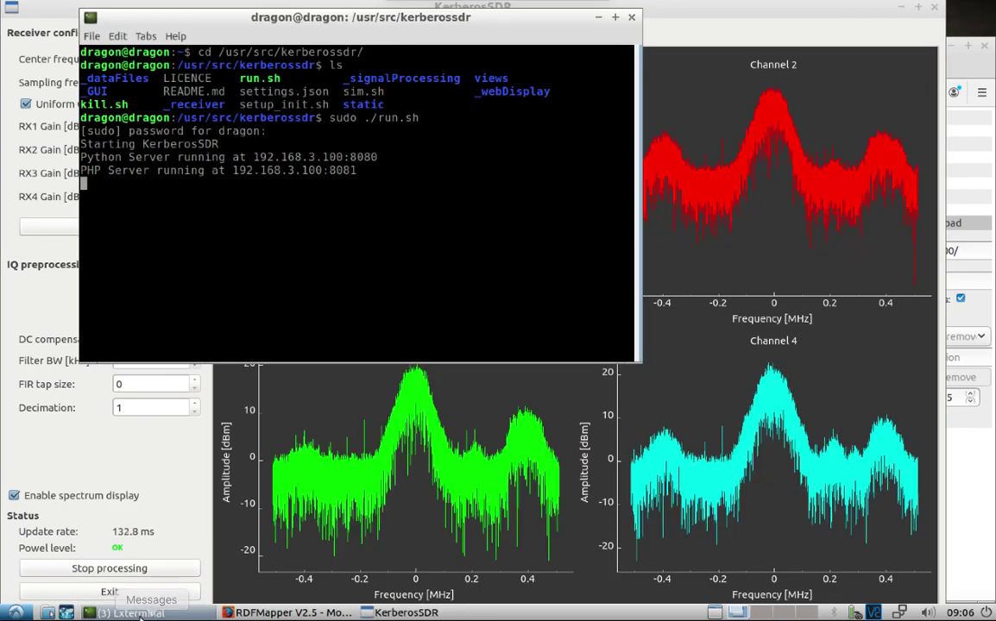
click(121, 612)
click(168, 580)
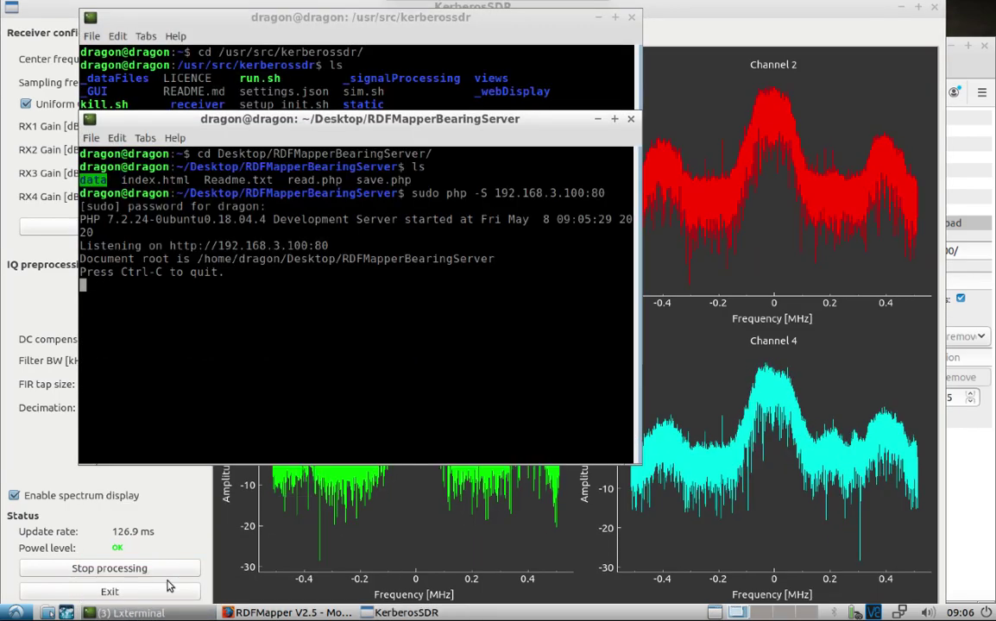
click(129, 612)
click(170, 594)
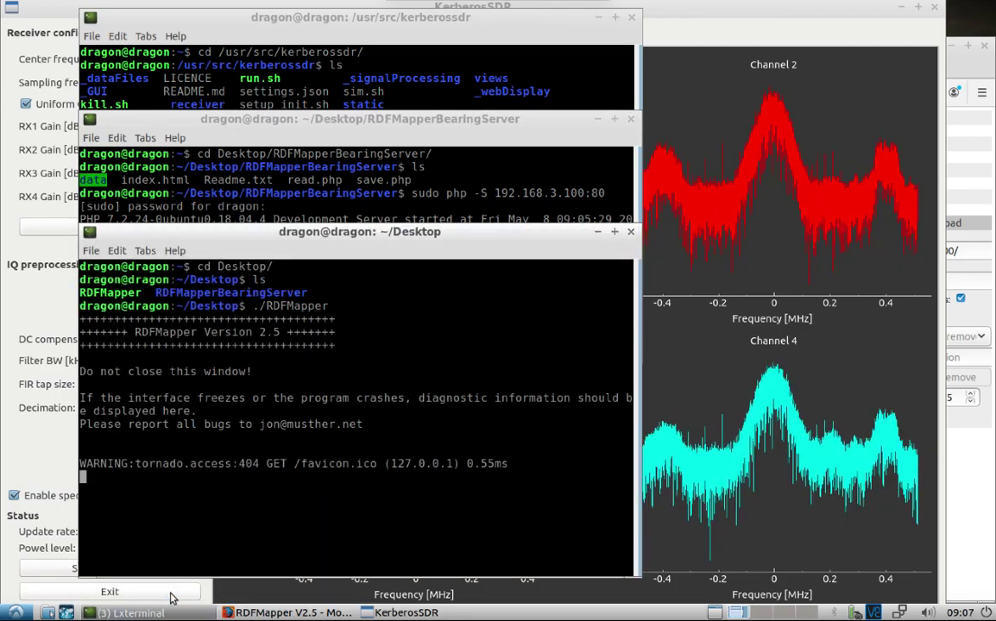
- Open a new LXTerminal window from the System Tools menu
click(15, 612)
mouse_move(60, 446)
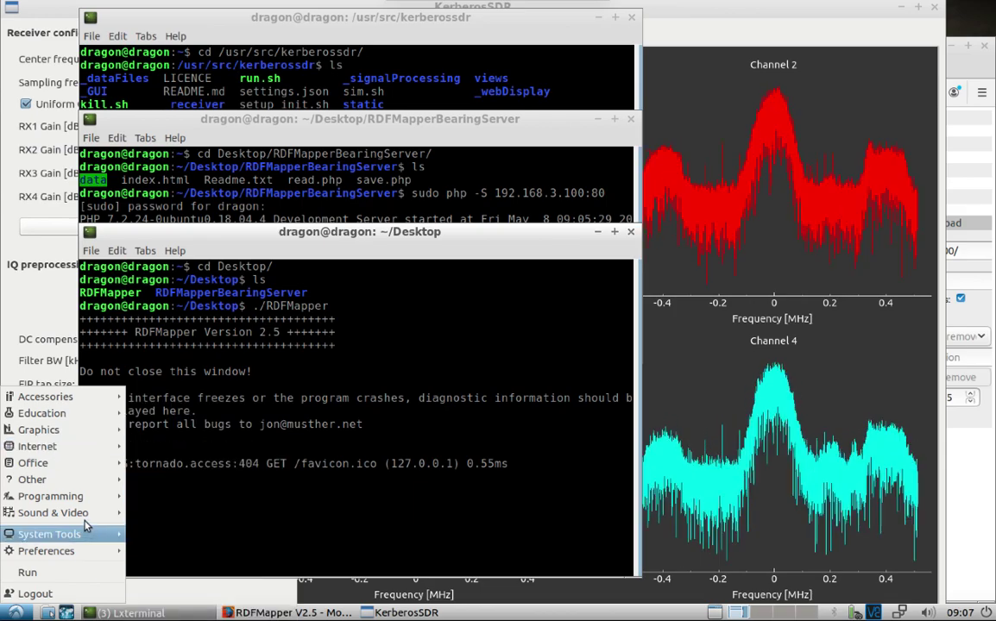
mouse_move(64, 534)
click(232, 414)
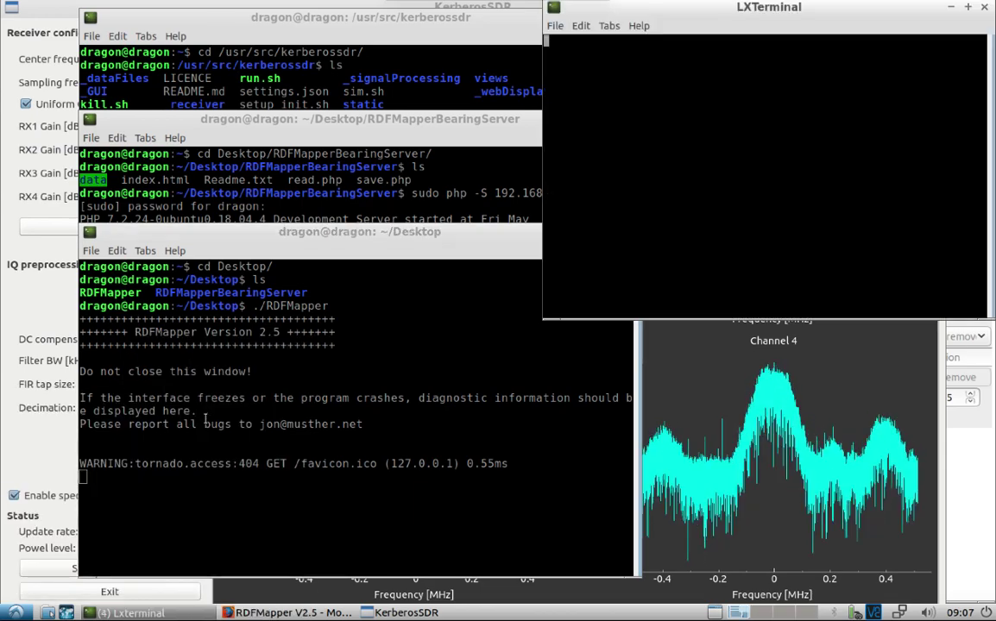
- Change into Downloads/pyRDFMapper-KSDR-Adapter-master and list its files
text(cd )
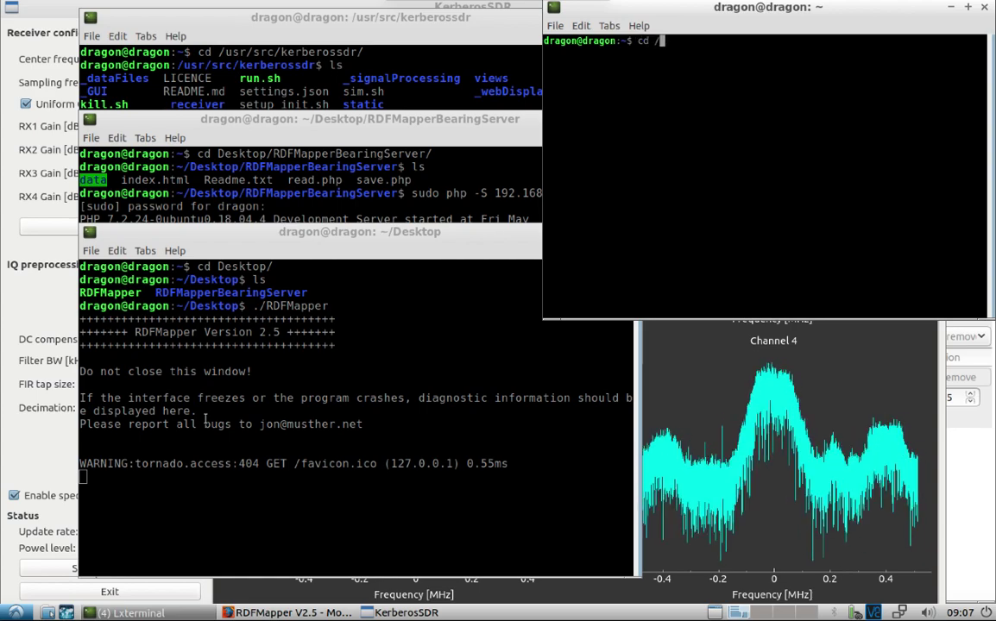
text(/D)
key(BackSpace)
key(BackSpace)
text(Dow)
key(Tab)
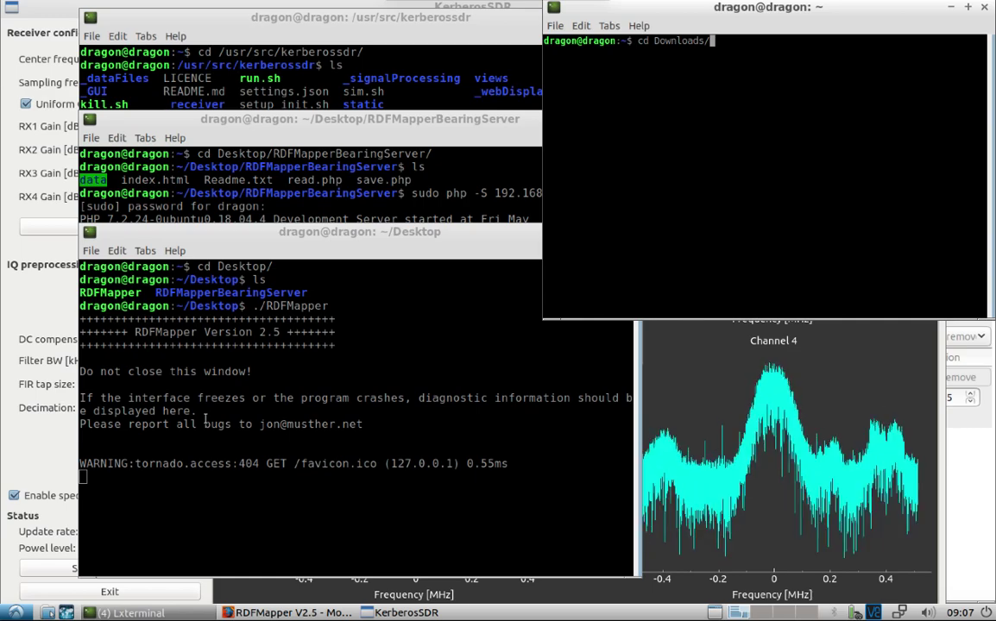
text(py)
key(Tab)
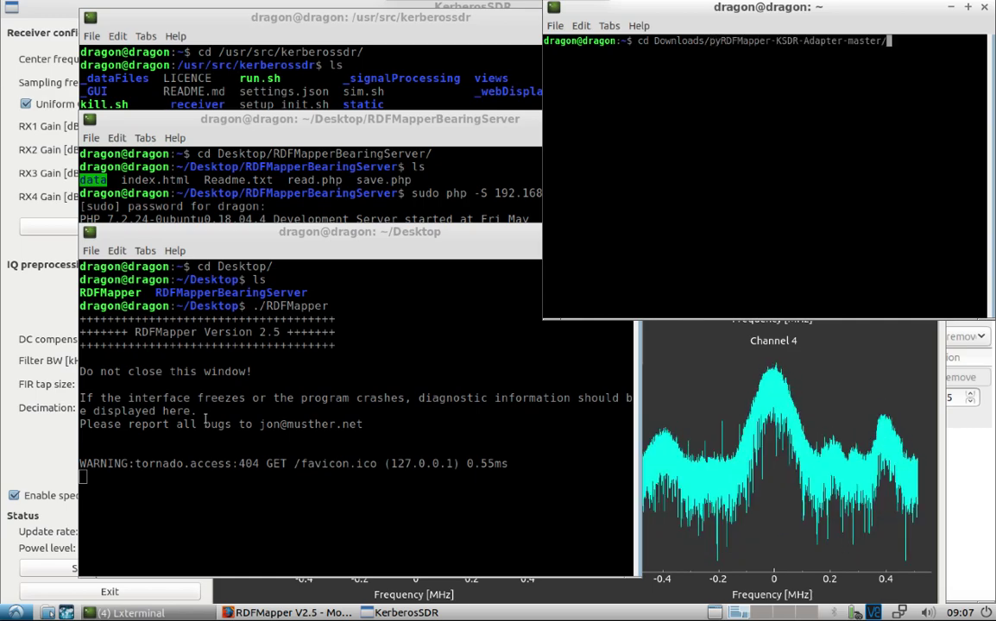
key(Return)
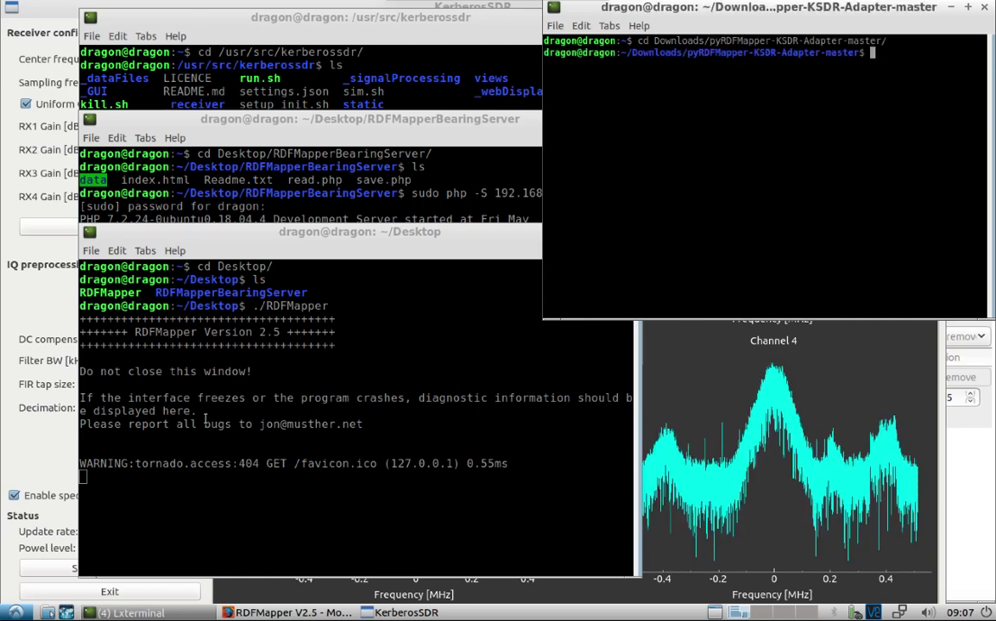
text(ls)
key(Return)
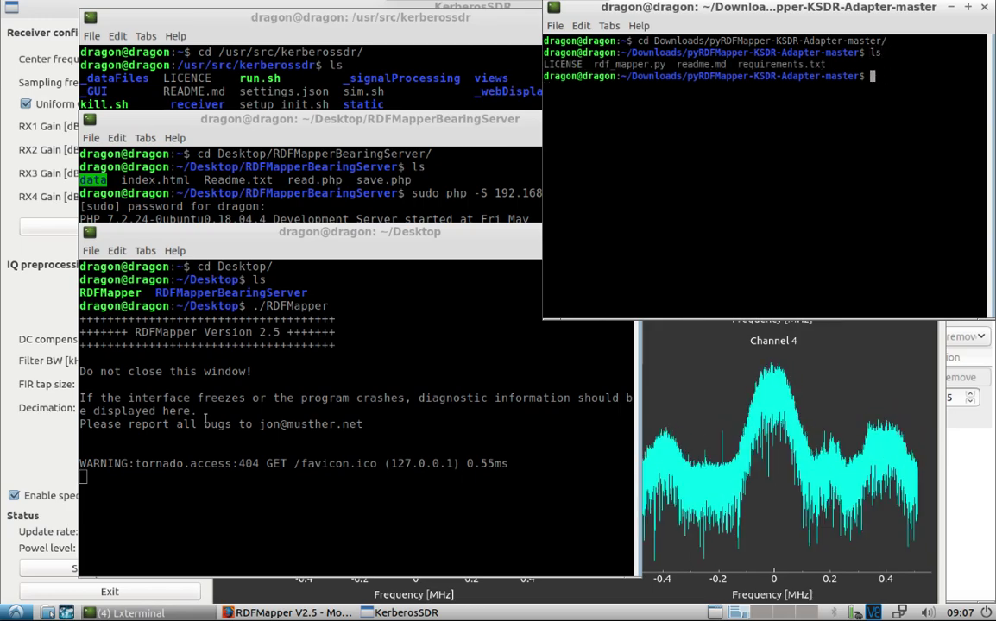
- Enlarge the terminal text twice and type 'vi .env'
key(ctrl+plus)
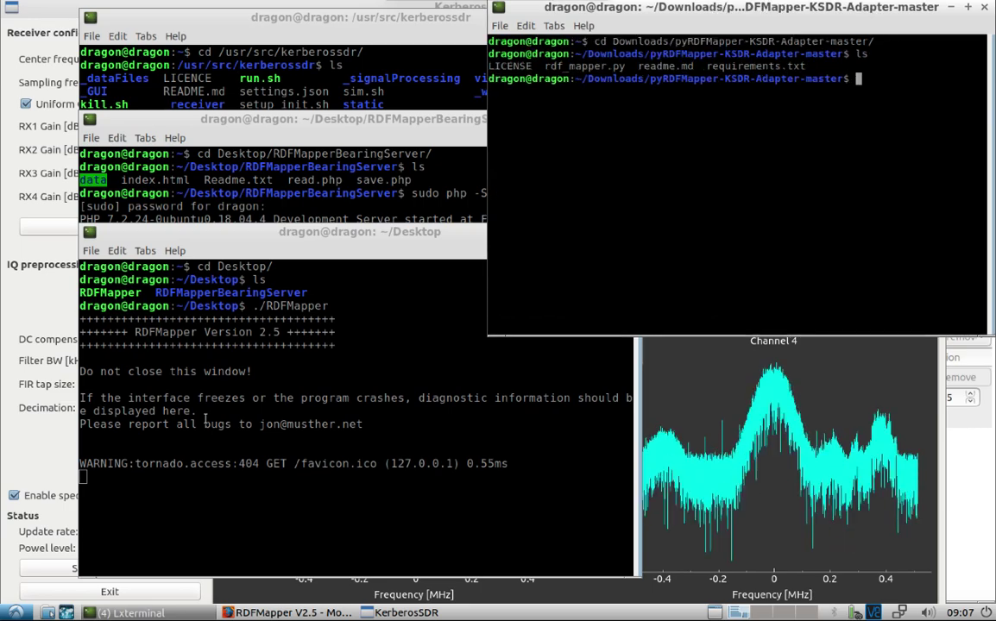
key(ctrl+plus)
text(vi .env)
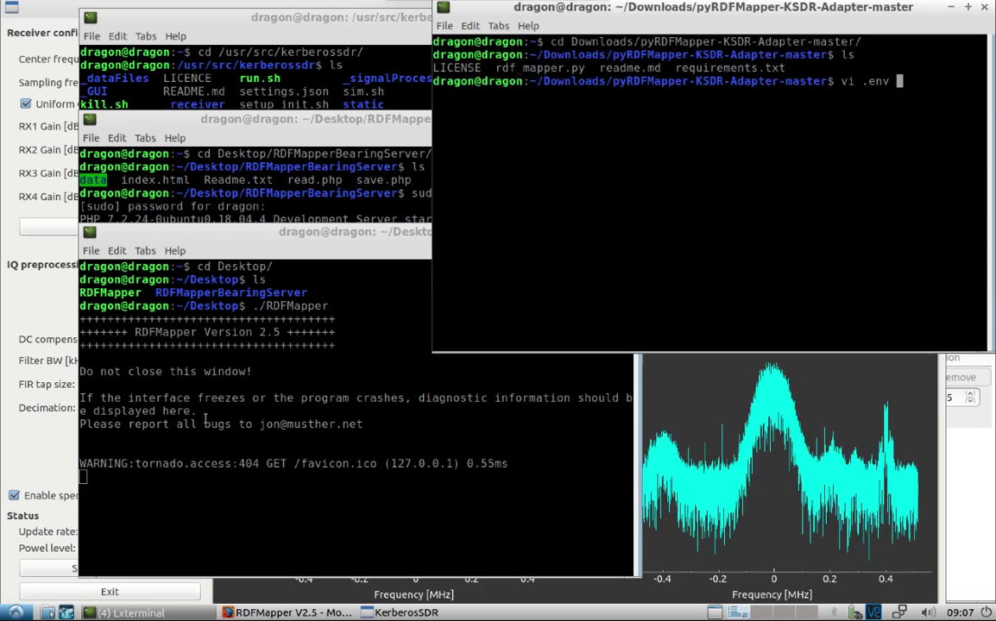
key(Return)
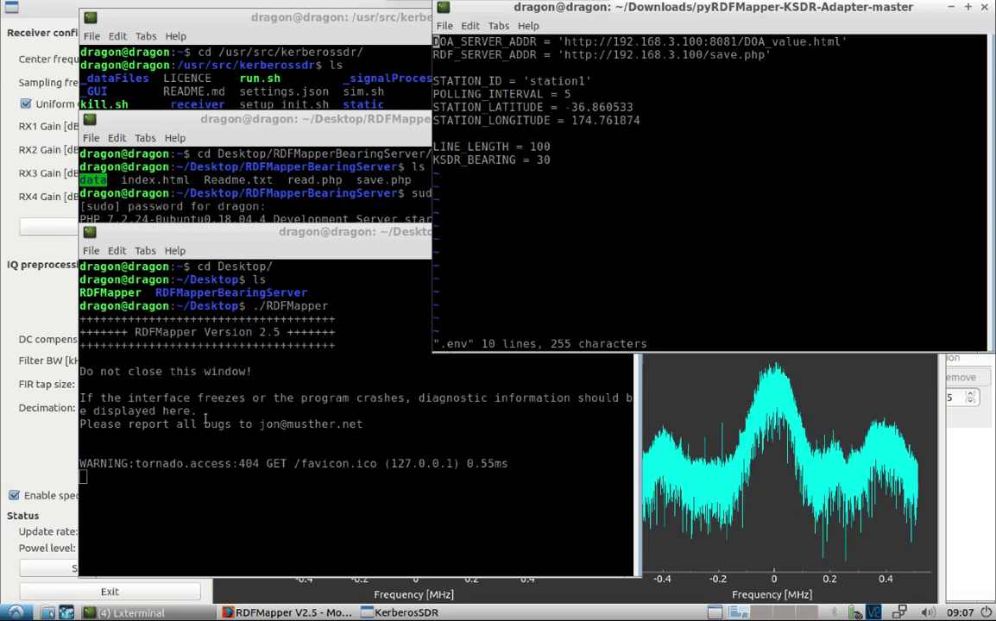
key(Down)
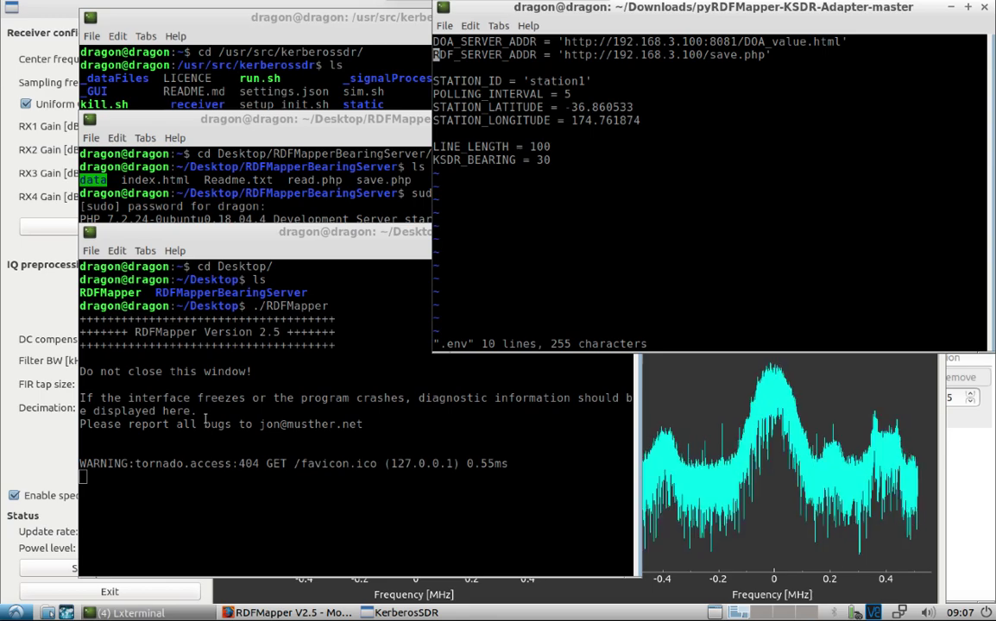
key(Down)
key(Down)
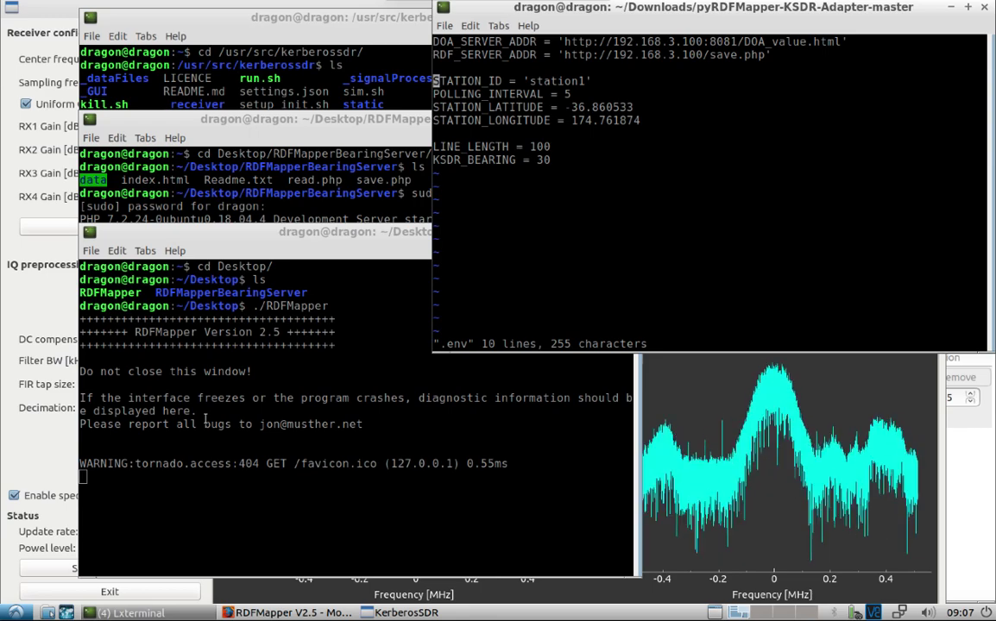
text(:quit)
key(Return)
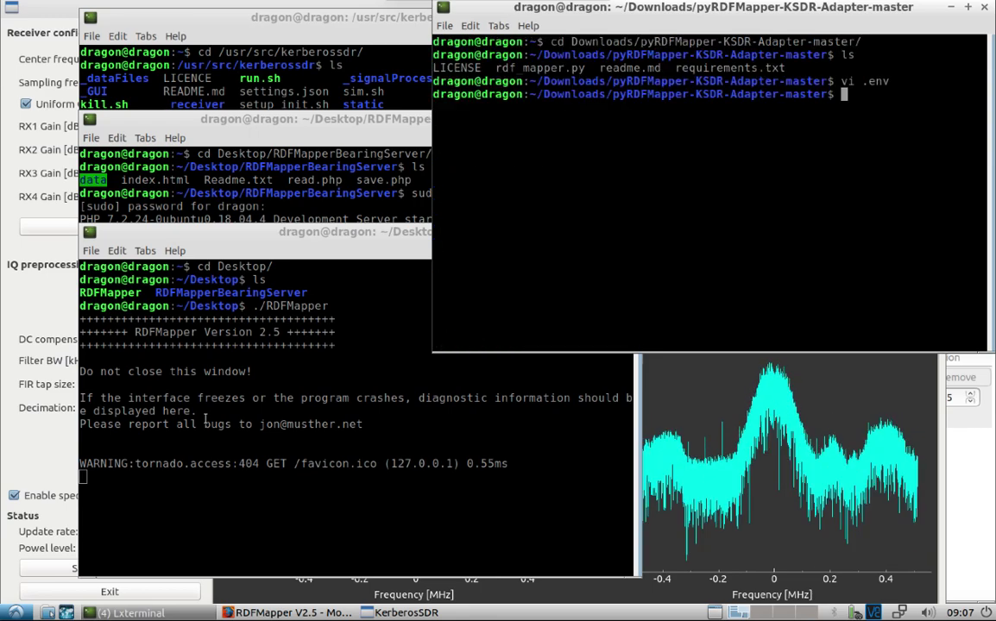
- Run 'python3 rdf_mapper.py' in the adapter folder
text(python3 )
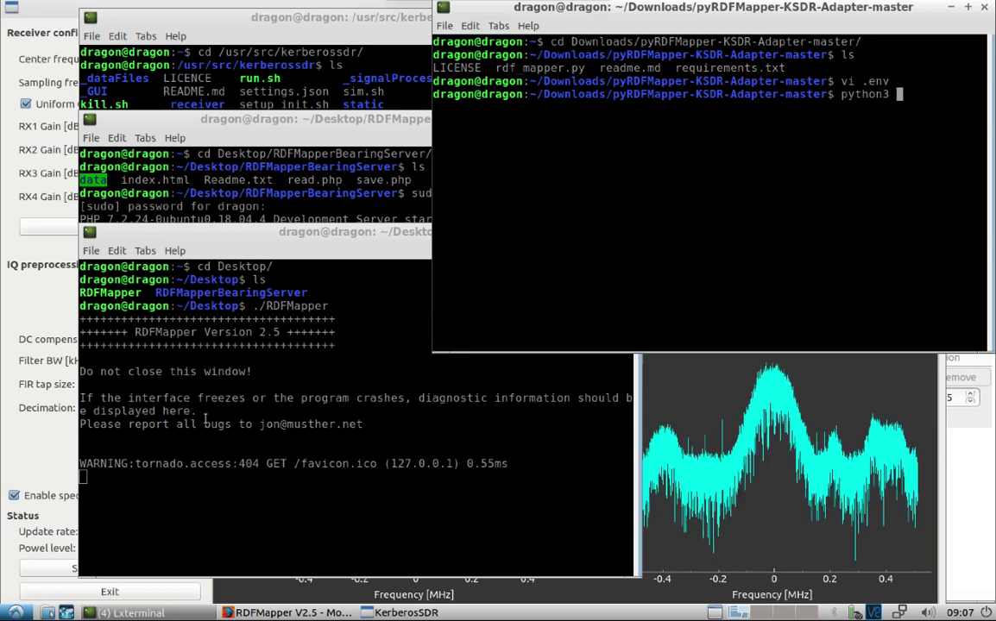
text(rdf_mapper.py)
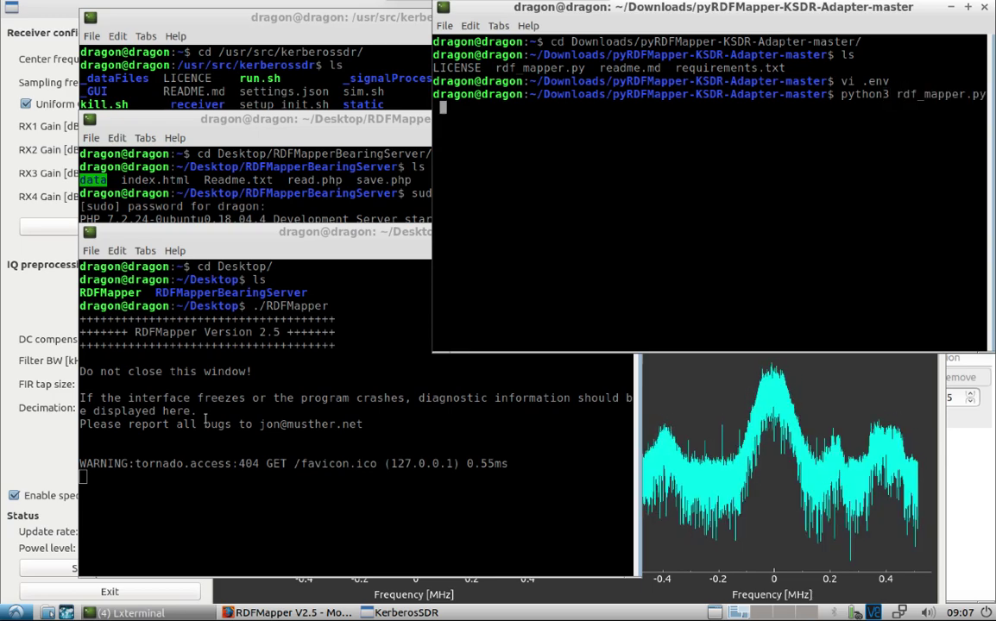
key(Return)
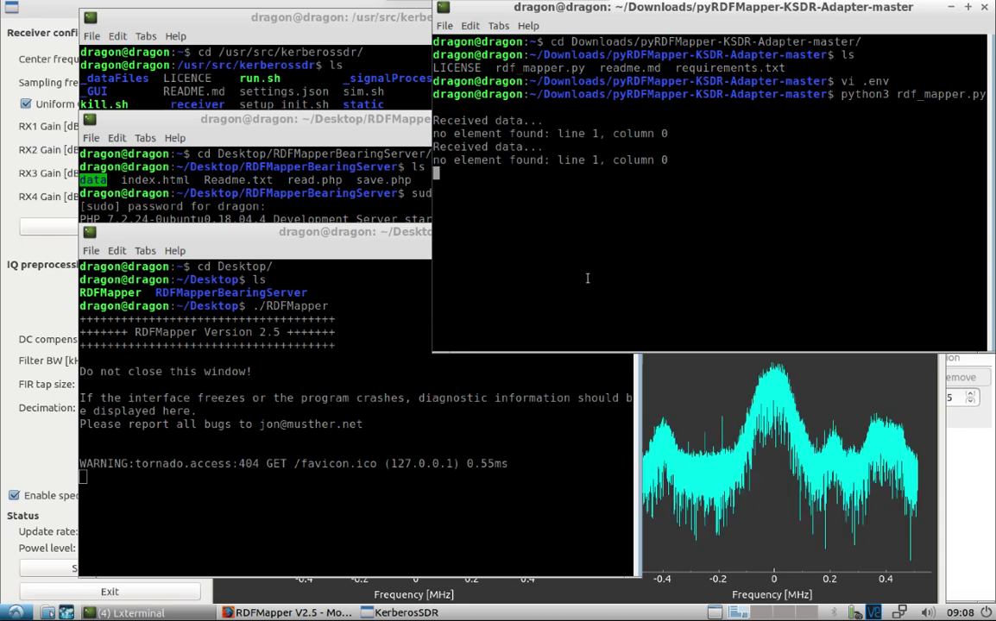
- Enable KerberosSDR DOA estimation with MUSIC, check the adapter output, then return to the map
click(712, 393)
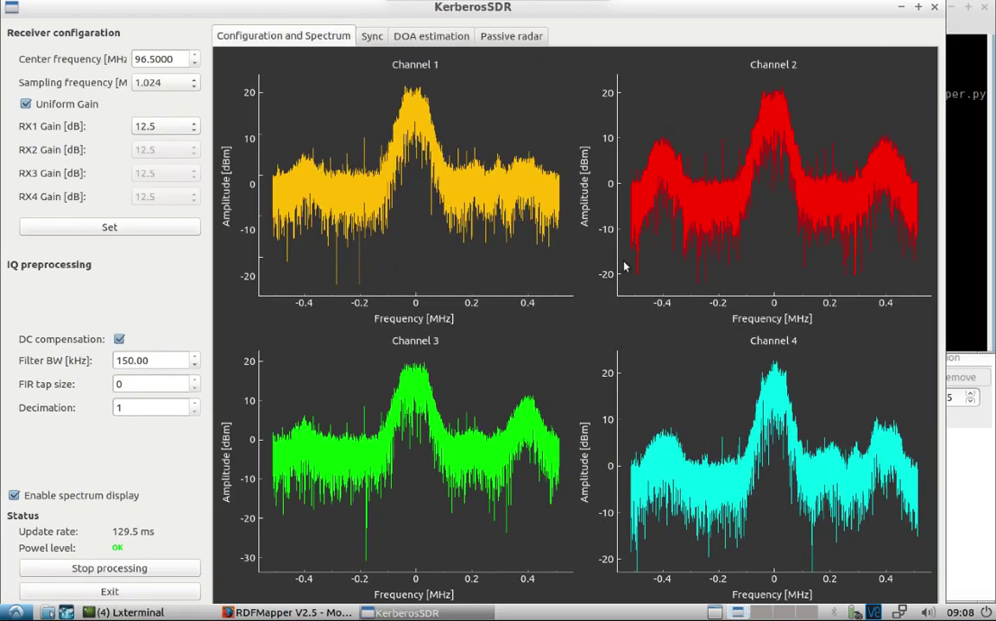
click(429, 39)
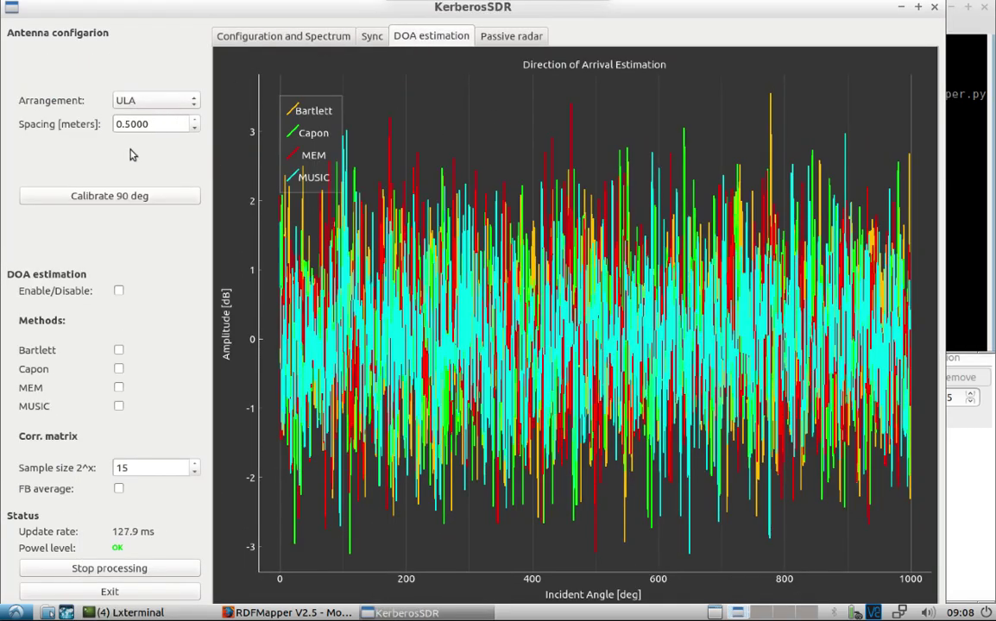
click(118, 291)
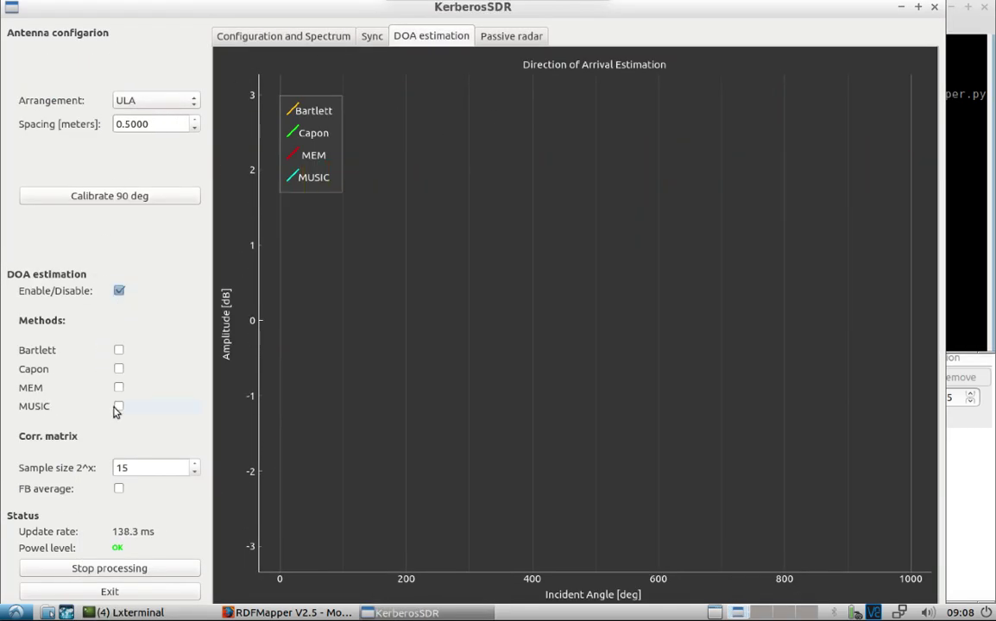
click(118, 406)
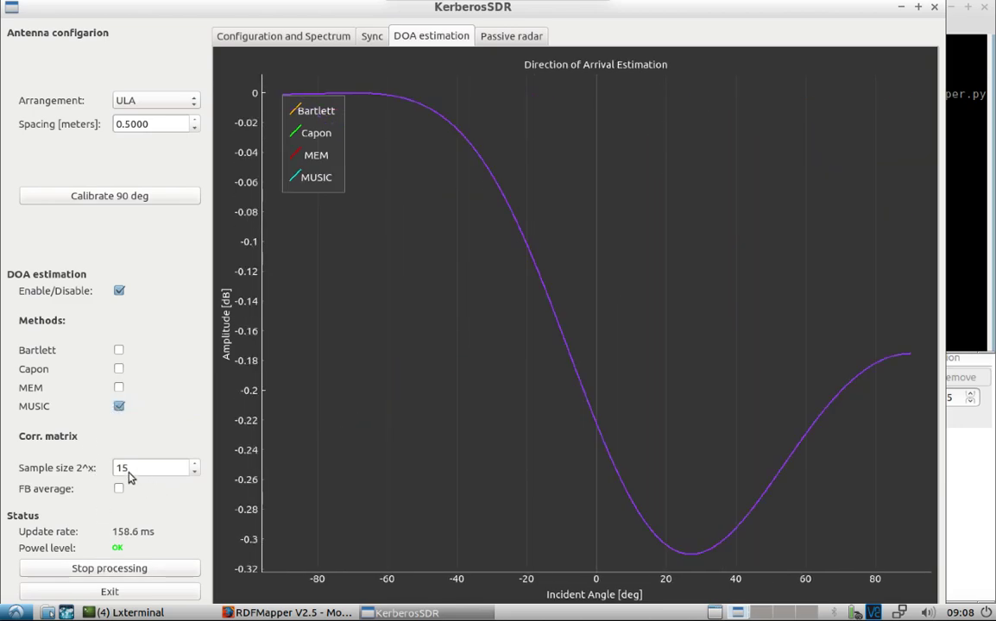
click(962, 172)
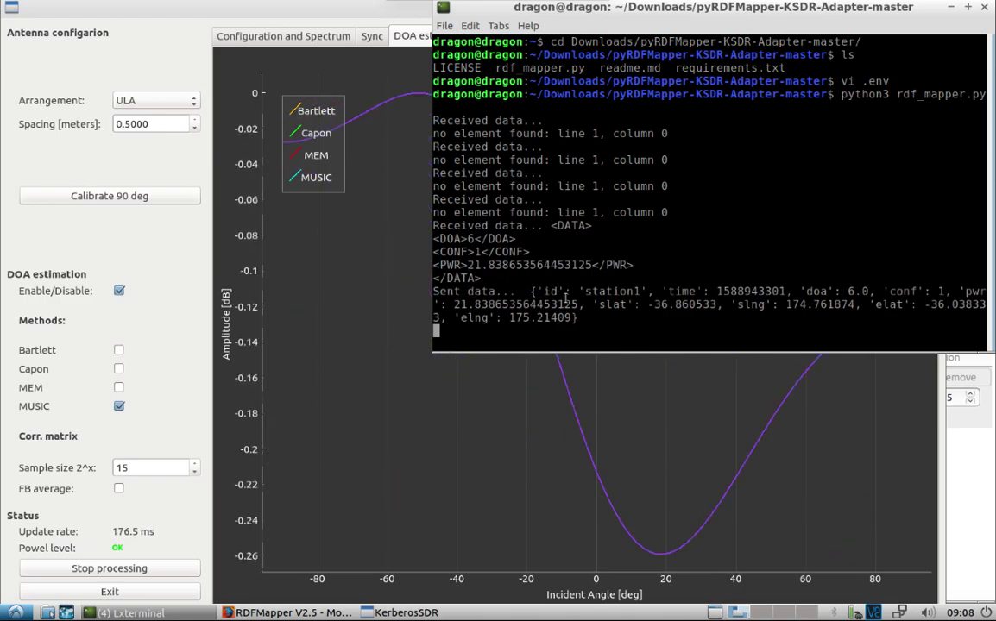
click(298, 613)
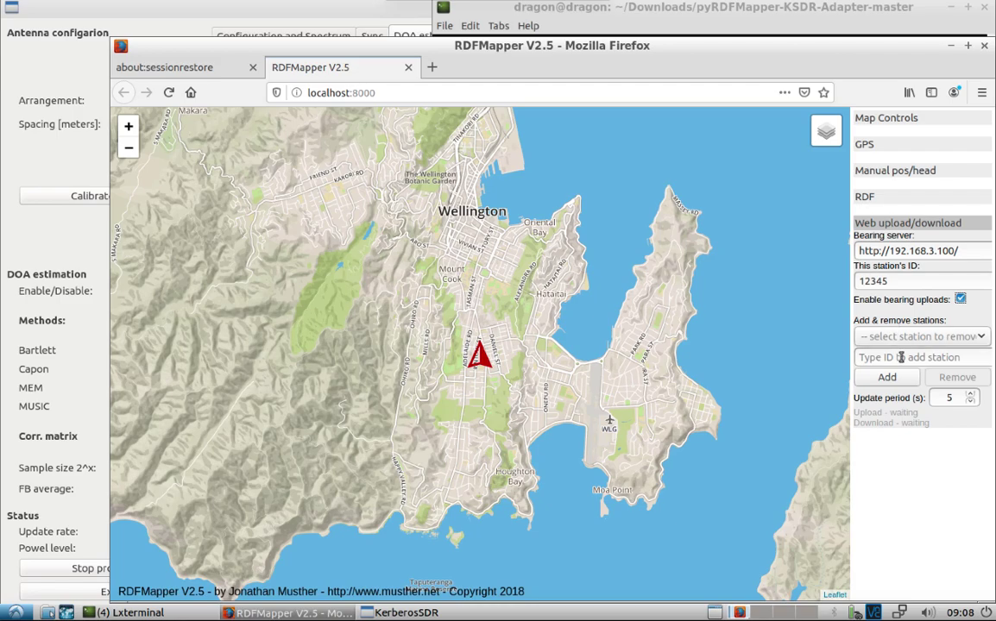
- Add station1 to the tracked stations and zoom out to the whole North Island
text(station1)
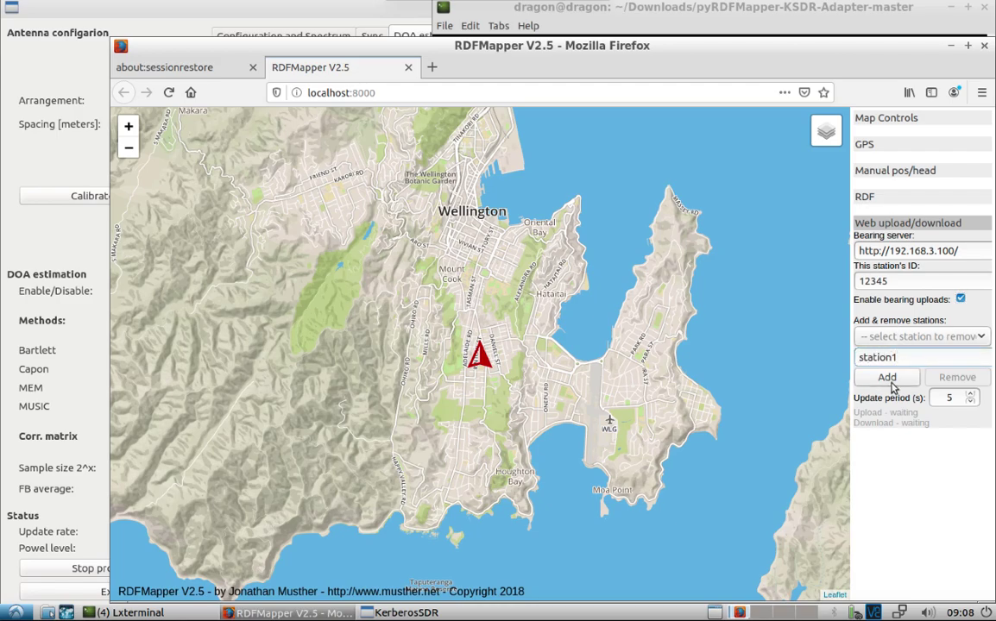
click(888, 380)
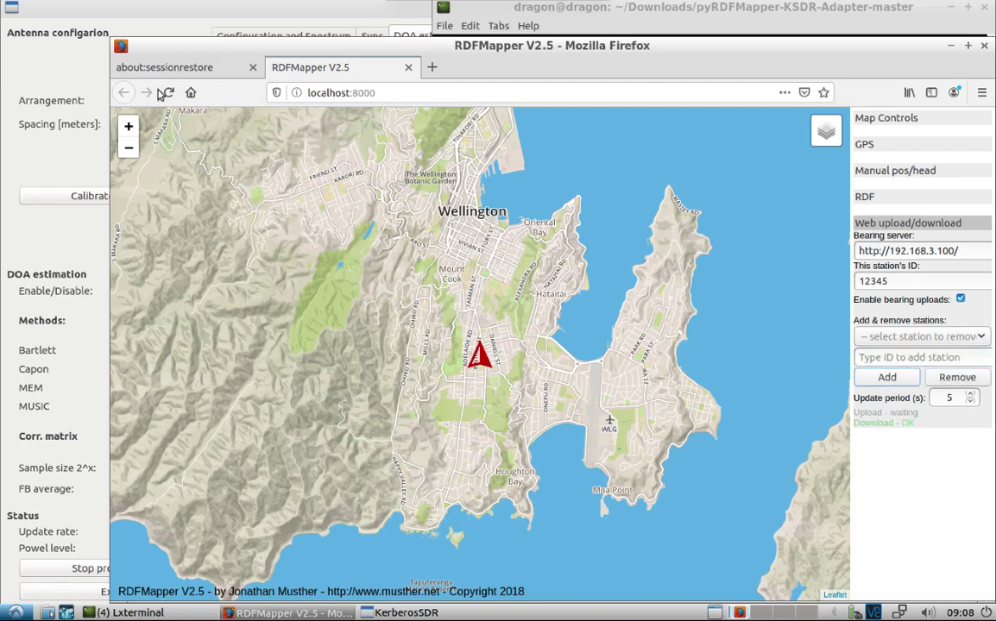
click(129, 150)
click(130, 151)
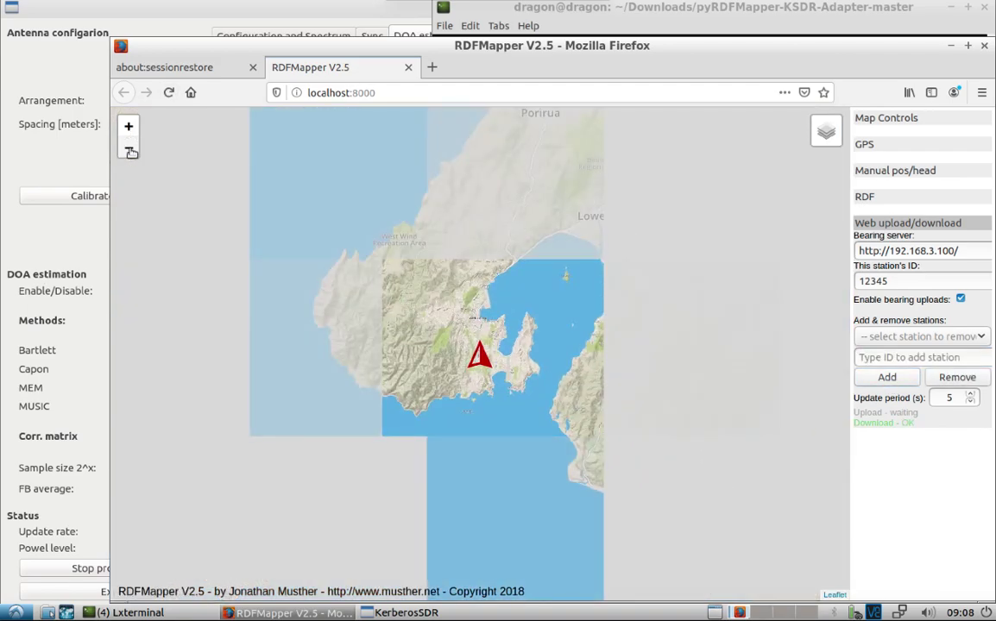
click(129, 151)
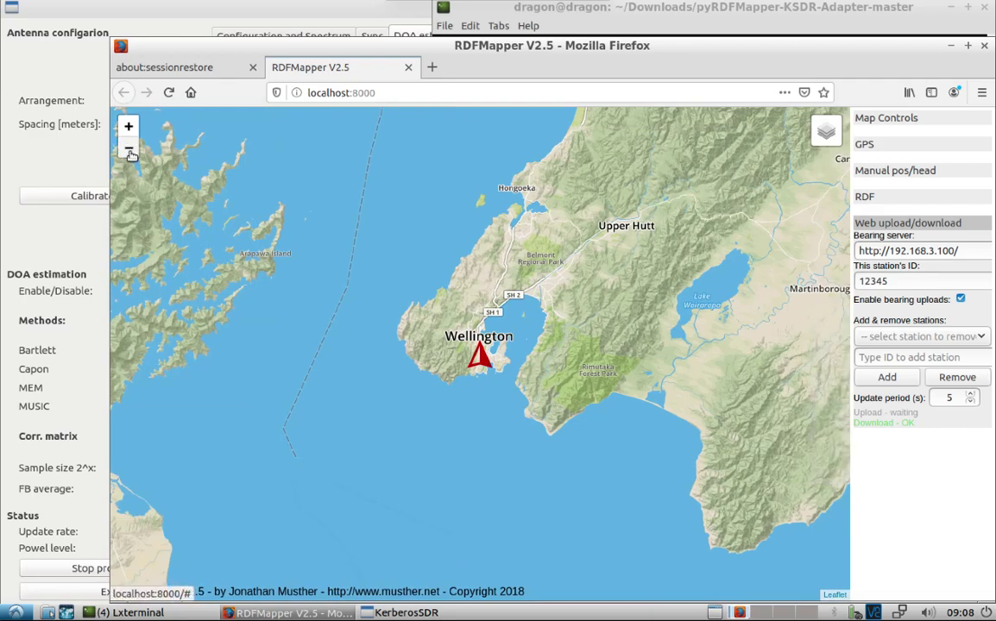
click(129, 152)
click(130, 151)
click(130, 152)
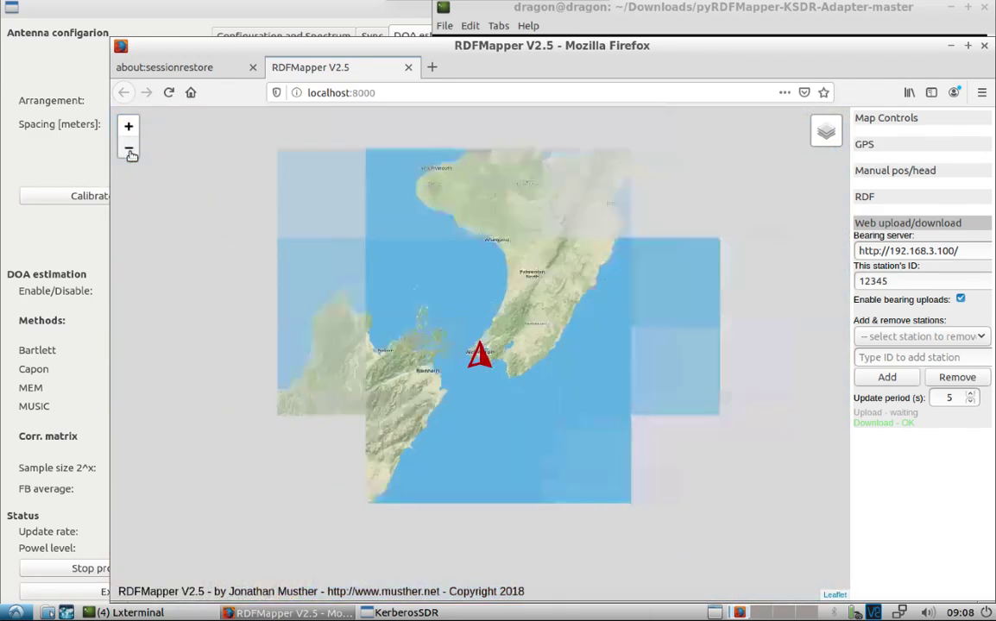
mouse_move(356, 270)
mouse_down()
mouse_move(333, 331)
mouse_move(339, 389)
mouse_up()
click(129, 148)
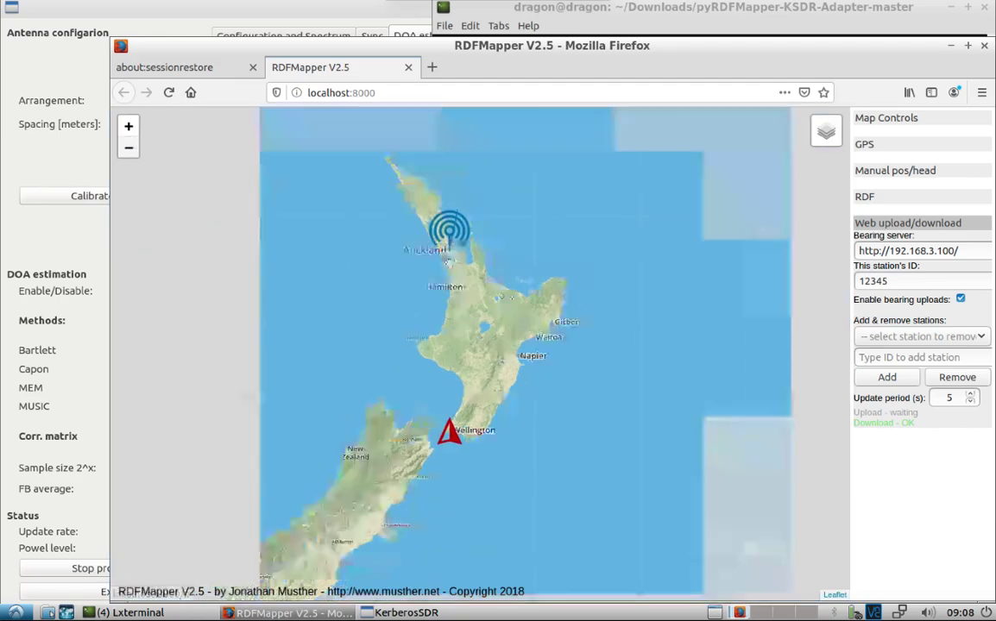
- Zoom in around Auckland and centre its station and bearing line
click(128, 126)
drag(405, 387, 404, 509)
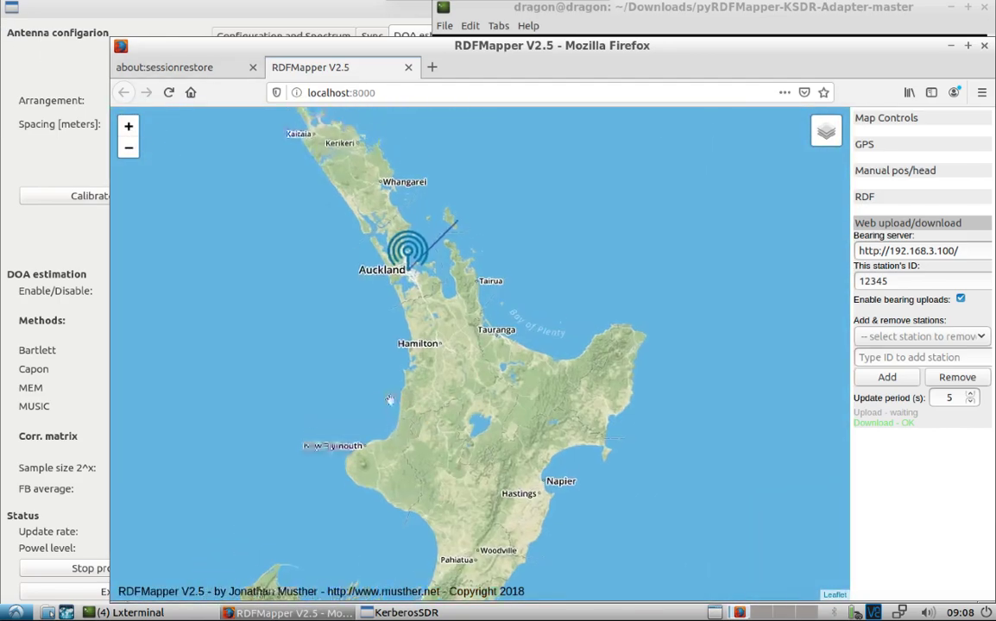
click(128, 126)
drag(238, 301, 268, 388)
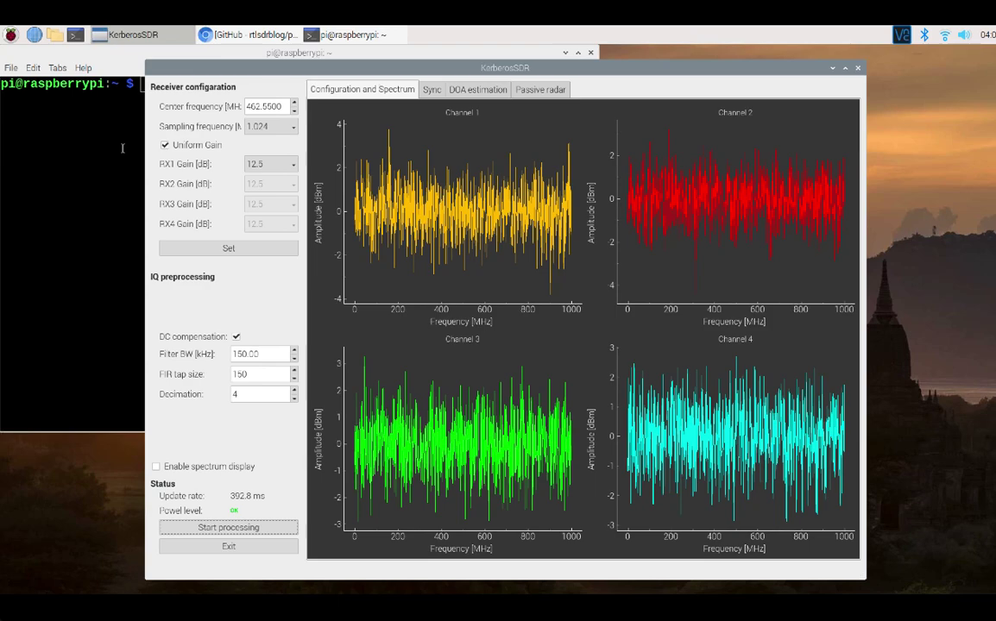
- Raise the LXTerminal window above the KerberosSDR window
click(90, 165)
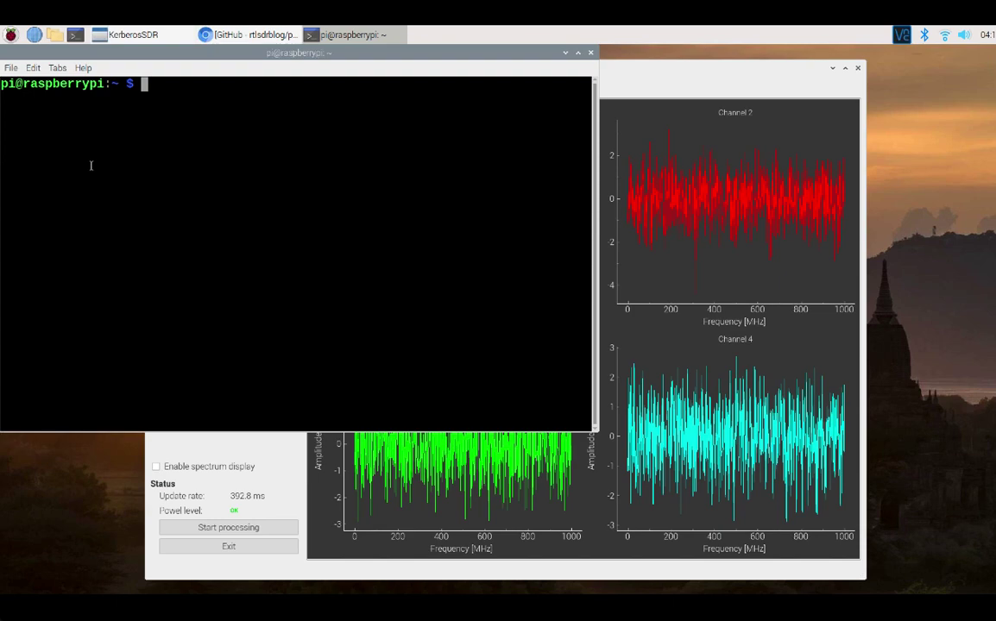
- Change into /etc/wpa_supplicant and list action_wpa.sh, functions.sh, ifupdown.sh and wpa_supplicant.conf
text(cat)
key(BackSpace)
key(BackSpace)
key(BackSpace)
key(BackSpace)
text(/etc/wpa_supplicant/wp)
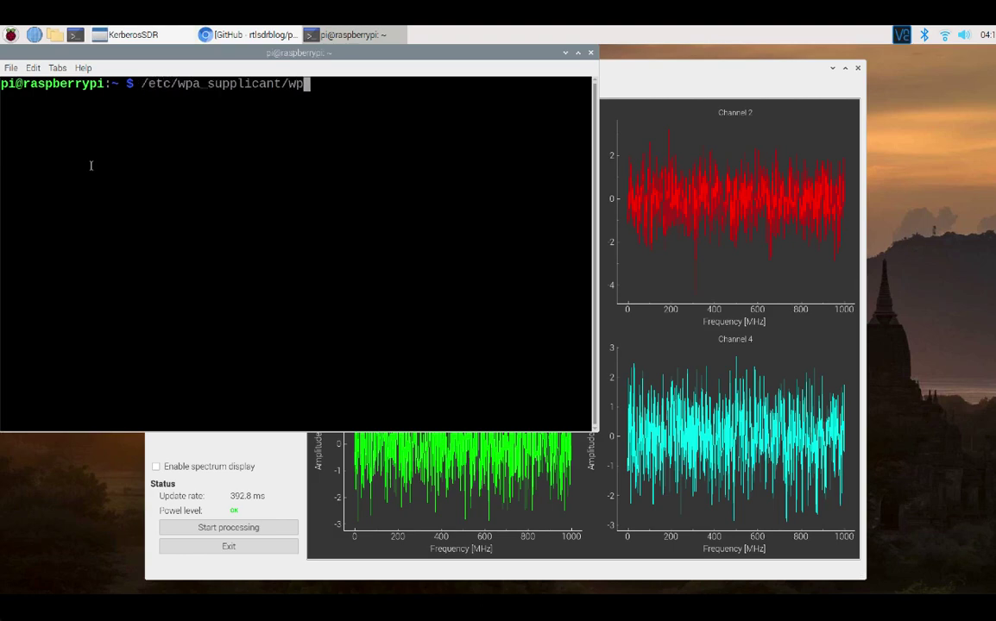
key(BackSpace)
key(BackSpace)
key(BackSpace)
key(BackSpace)
key(BackSpace)
key(BackSpace)
key(BackSpace)
key(BackSpace)
key(BackSpace)
key(BackSpace)
key(BackSpace)
key(BackSpace)
key(BackSpace)
key(BackSpace)
key(BackSpace)
key(BackSpace)
key(BackSpace)
key(BackSpace)
key(BackSpace)
key(BackSpace)
key(BackSpace)
key(BackSpace)
text(cd /etc/wp)
key(Tab)
key(Return)
text(ls)
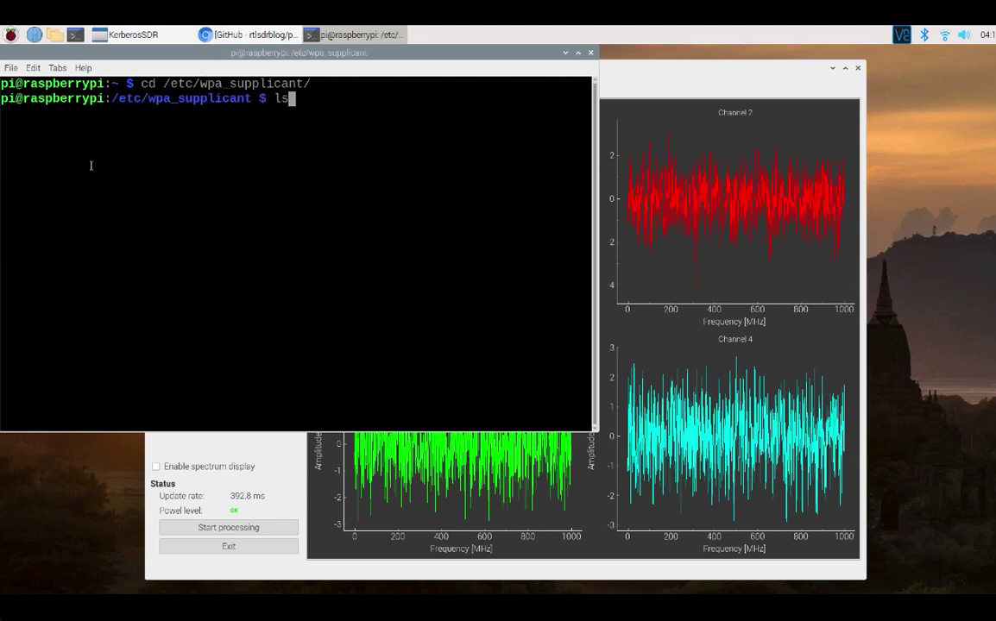
key(Return)
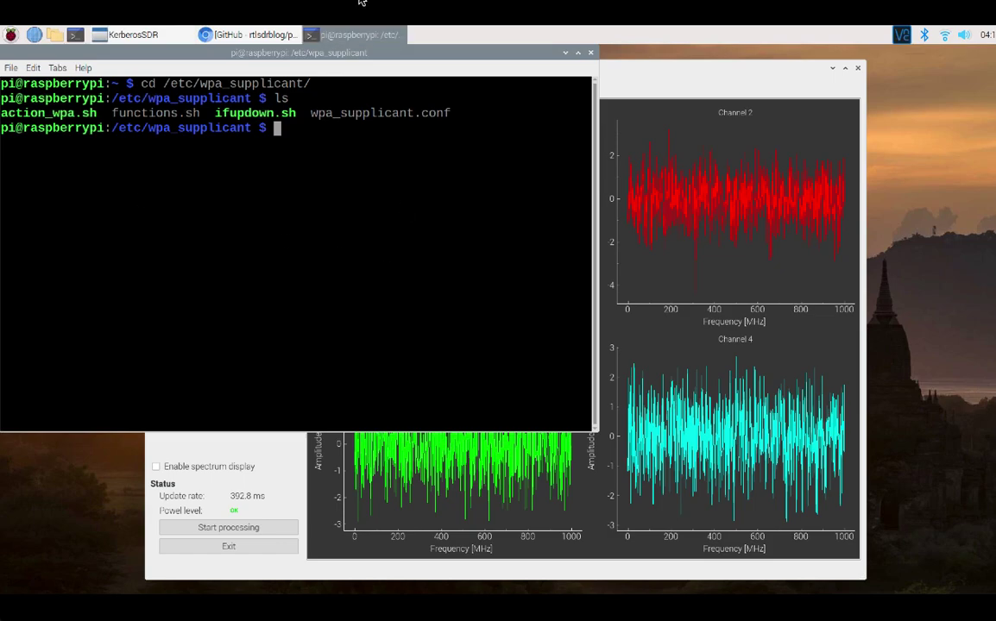
- Highlight the 'pip3 install -r requirements.txt' line in the adapter's GitHub readme
click(244, 36)
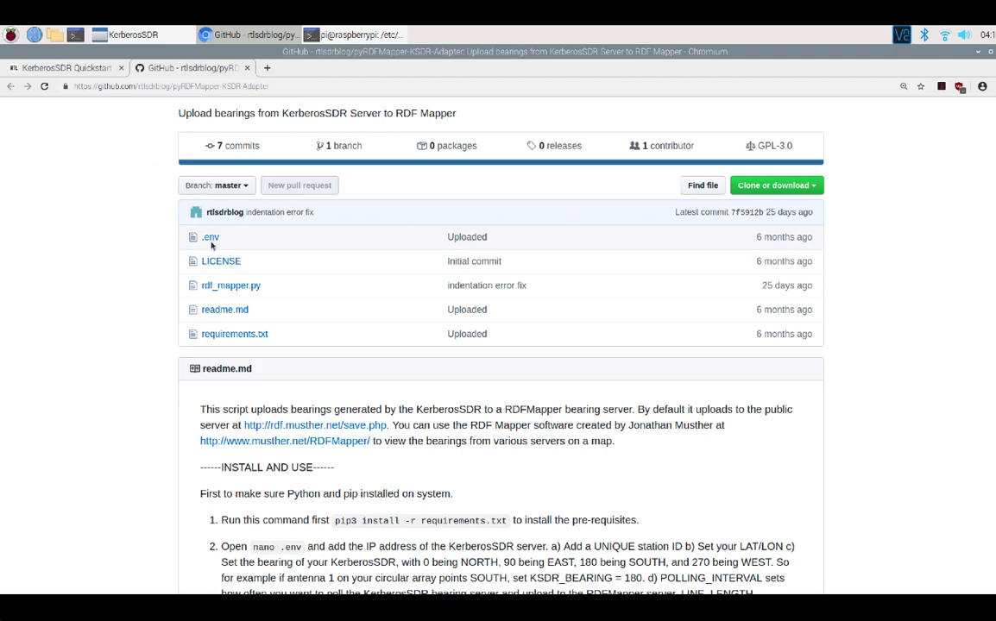
drag(333, 521, 500, 520)
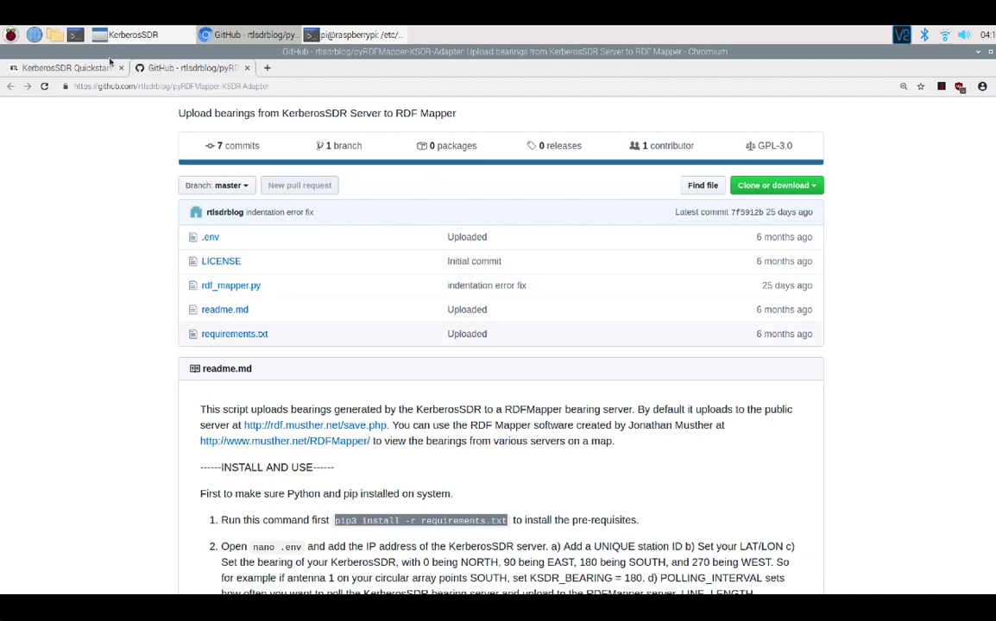
click(309, 36)
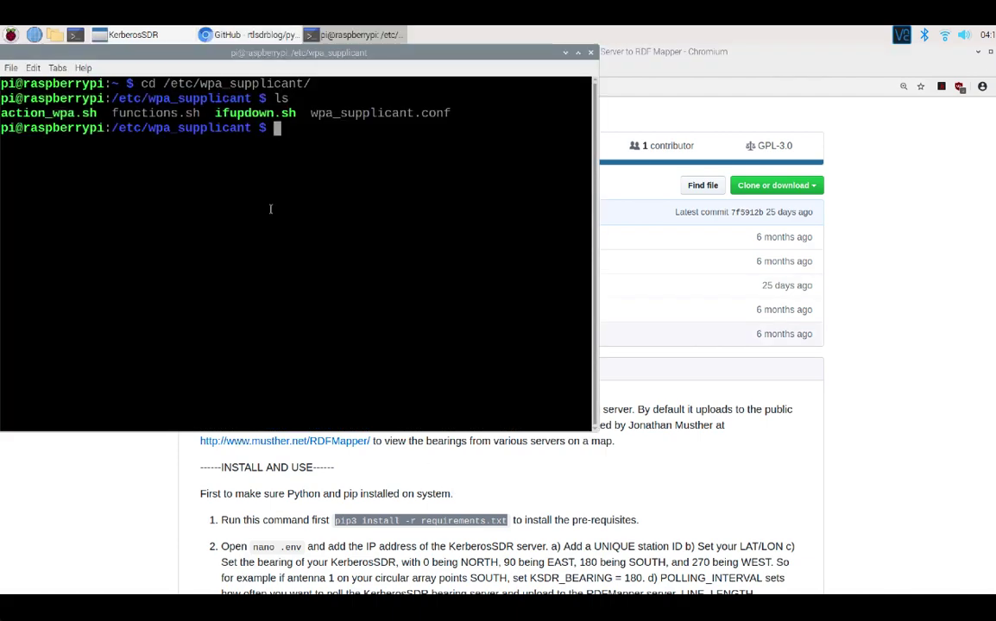
- Change into /home/pi/Downloads/pyRDFMapper-KSDR-Adapter-master and list its files
text(cd /home/pi/)
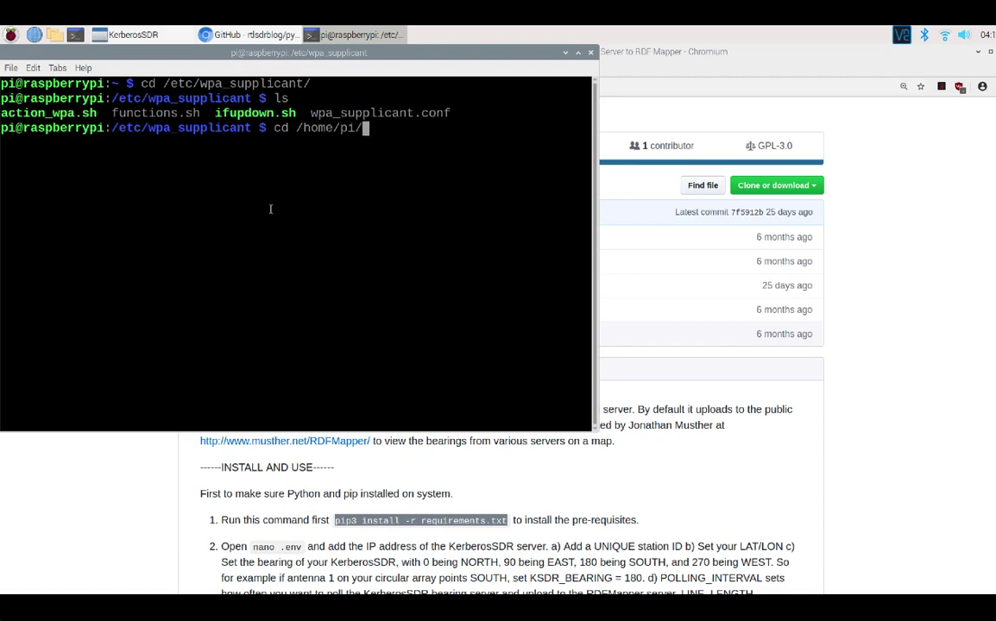
text(Dow)
key(Tab)
text(py)
key(Tab)
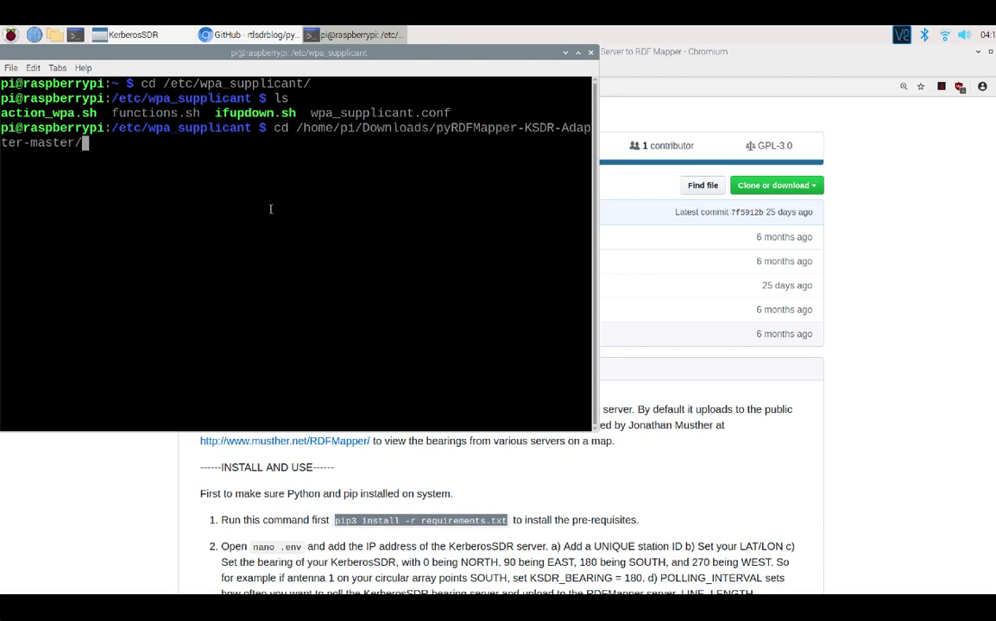
key(Return)
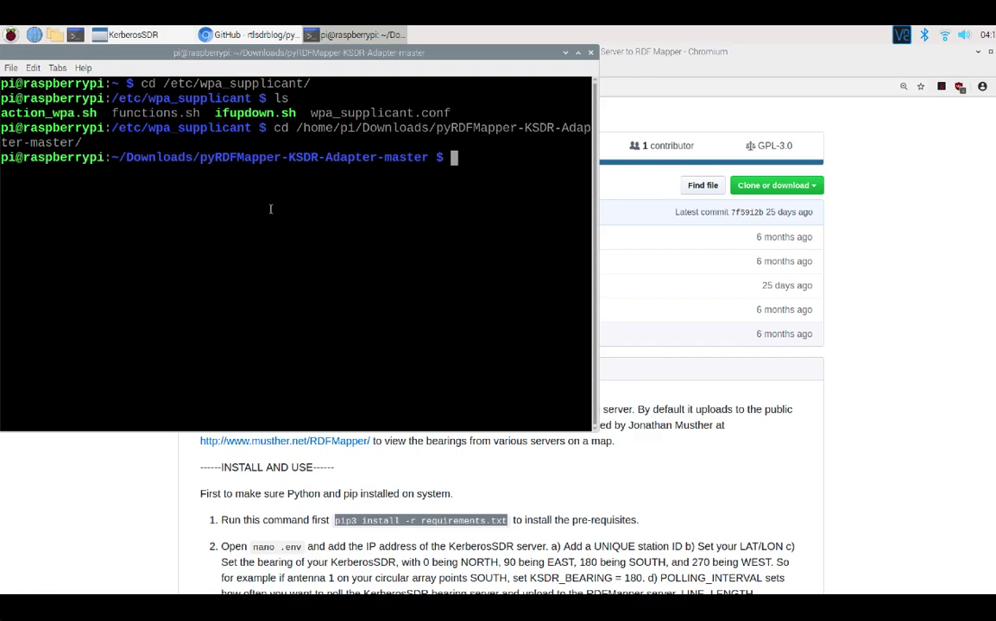
text(ls)
key(Return)
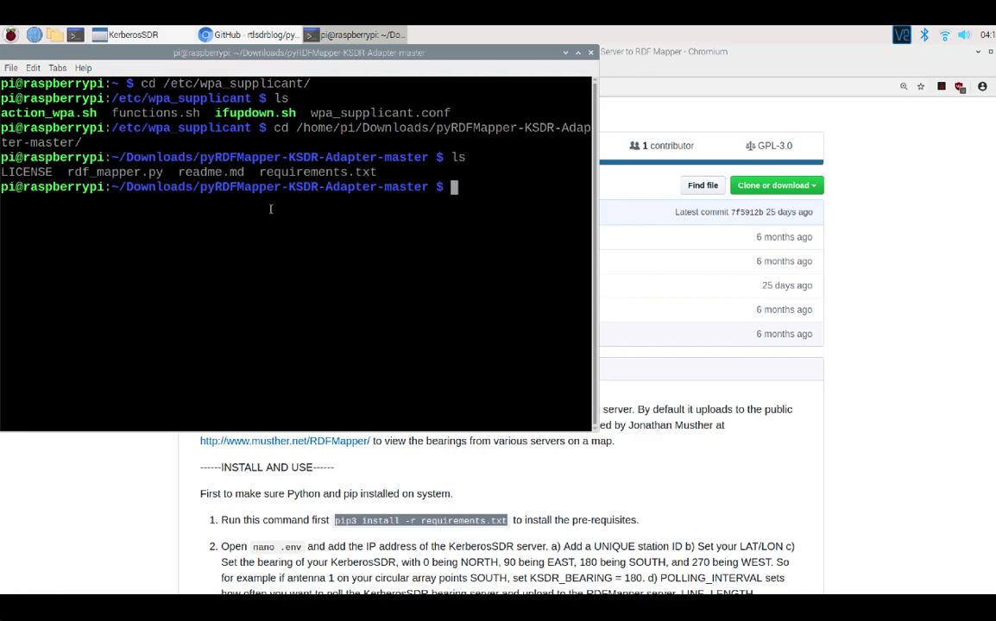
- View the .env station settings in vi and quit without saving
text(sudo pip3)
key(BackSpace)
key(BackSpace)
key(BackSpace)
key(BackSpace)
key(BackSpace)
key(BackSpace)
key(BackSpace)
key(BackSpace)
key(BackSpace)
key(BackSpace)
text(vi rd)
key(Tab)
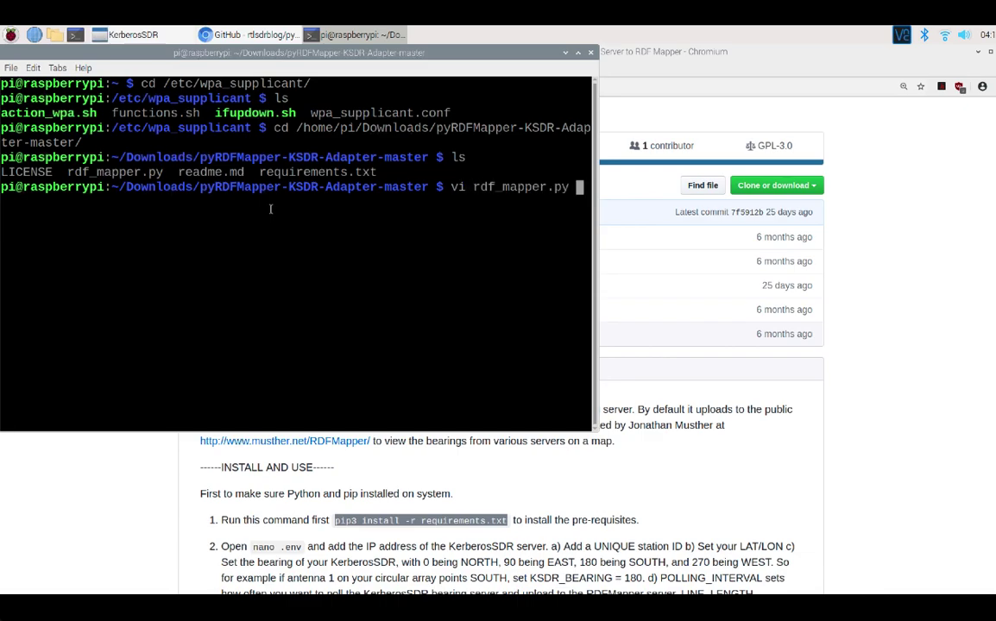
key(BackSpace)
key(BackSpace)
key(BackSpace)
key(BackSpace)
key(BackSpace)
key(BackSpace)
key(BackSpace)
key(BackSpace)
key(BackSpace)
key(BackSpace)
key(BackSpace)
key(BackSpace)
key(BackSpace)
key(BackSpace)
text(.env)
key(Return)
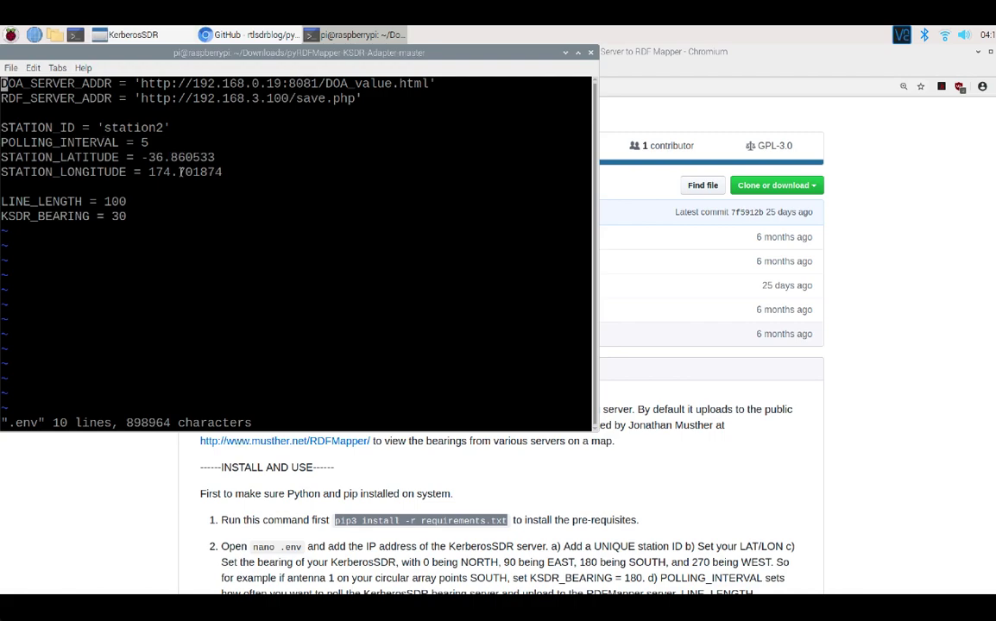
text(:quit!)
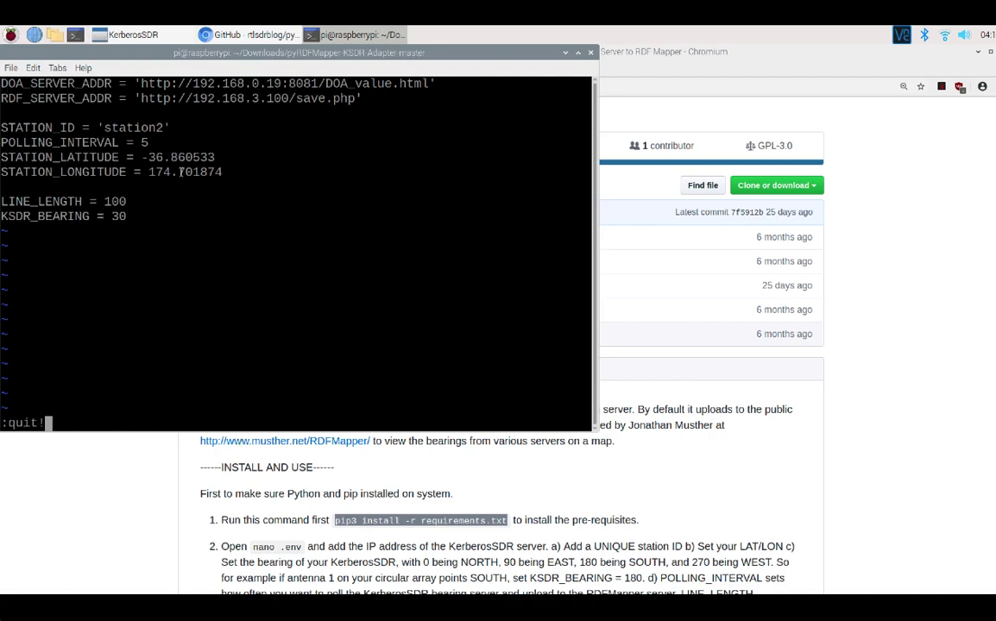
key(Return)
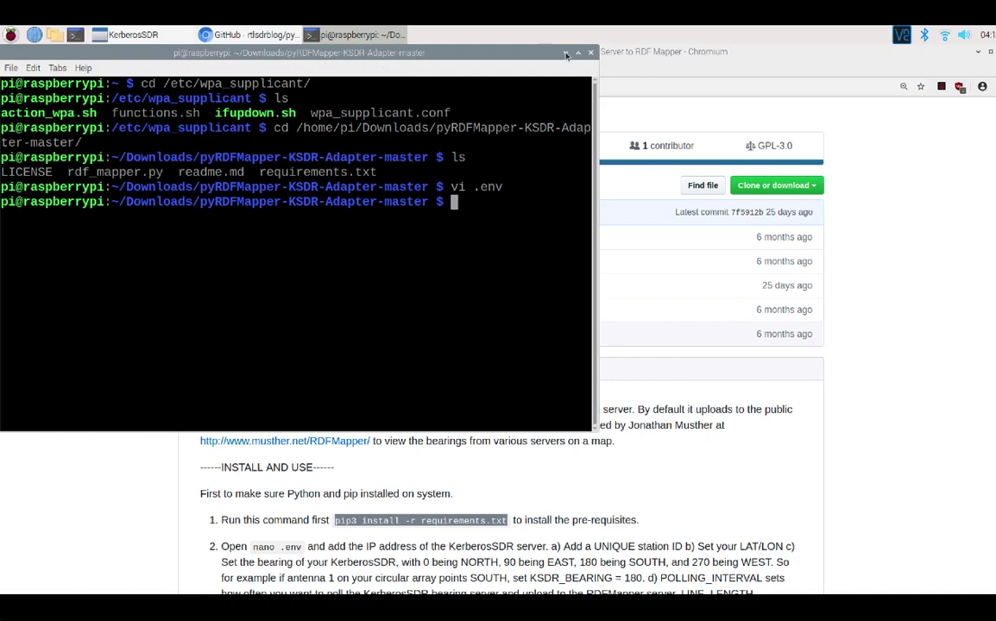
- Set the KerberosSDR center frequency to 96.5 MHz and start processing receiver data
middle_click(513, 51)
click(131, 34)
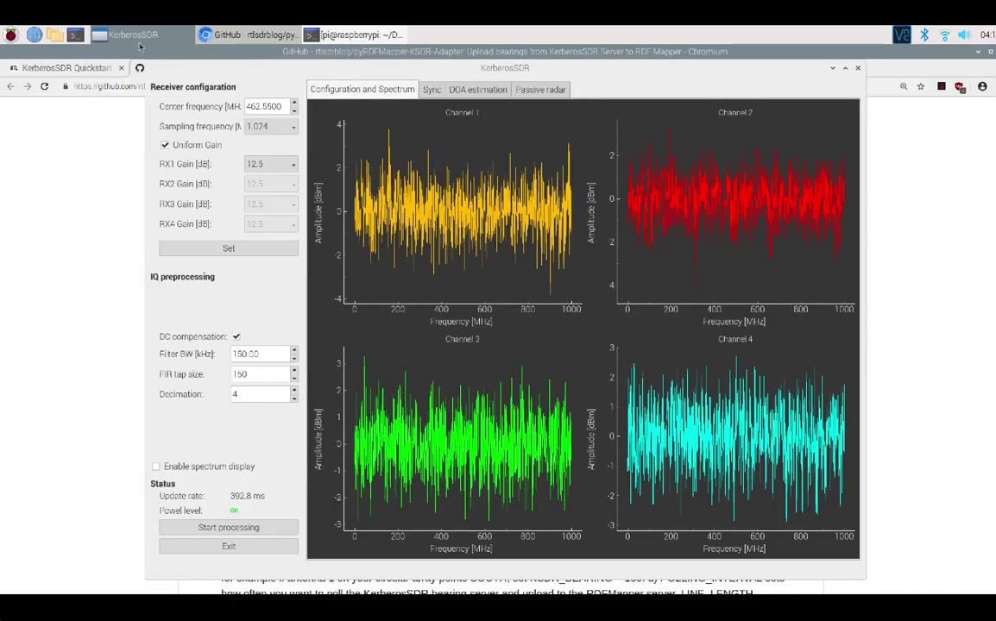
drag(282, 105, 233, 106)
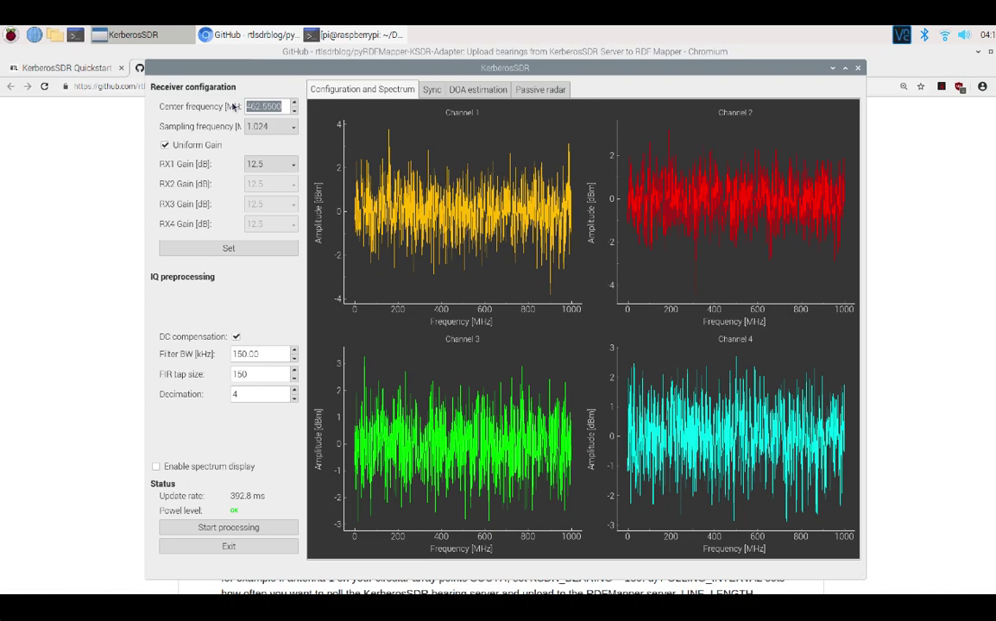
text(96.5)
click(220, 251)
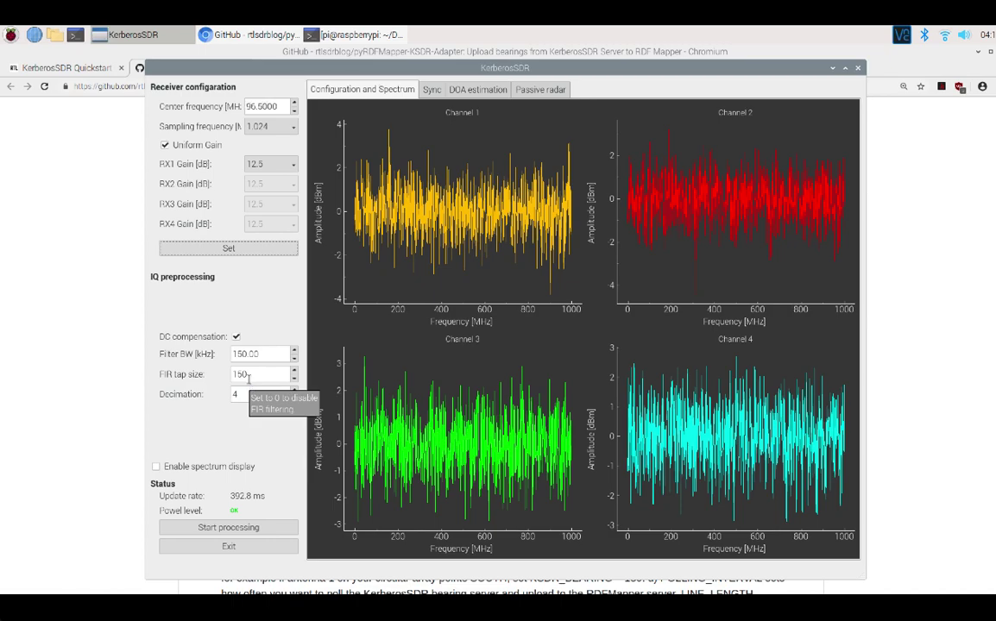
click(212, 533)
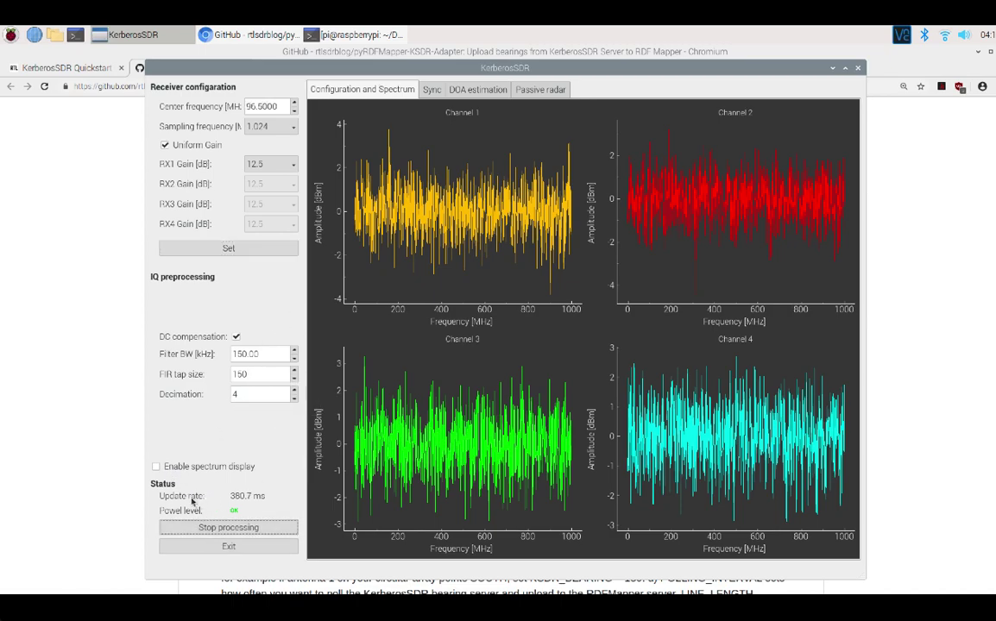
- Set the FIR tap size to 0 and show the MUSIC direction-of-arrival estimation view
click(156, 467)
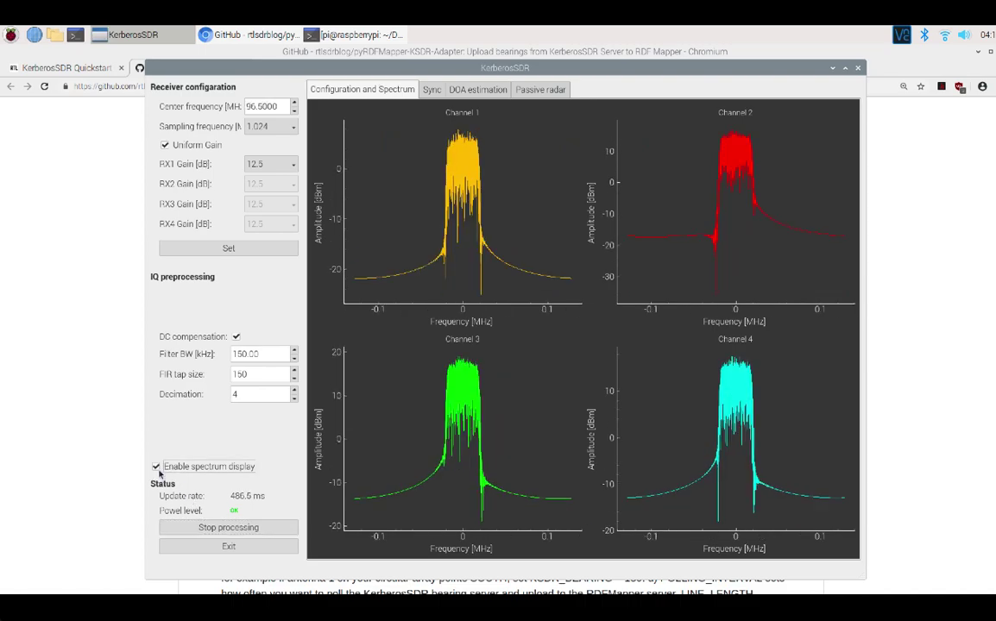
double_click(240, 376)
text(0)
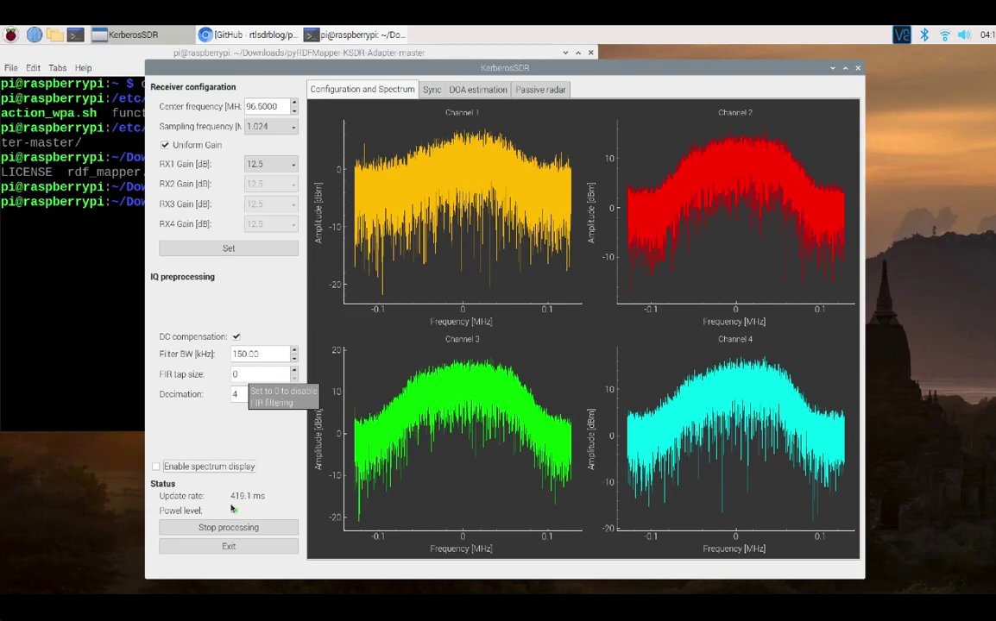
click(209, 466)
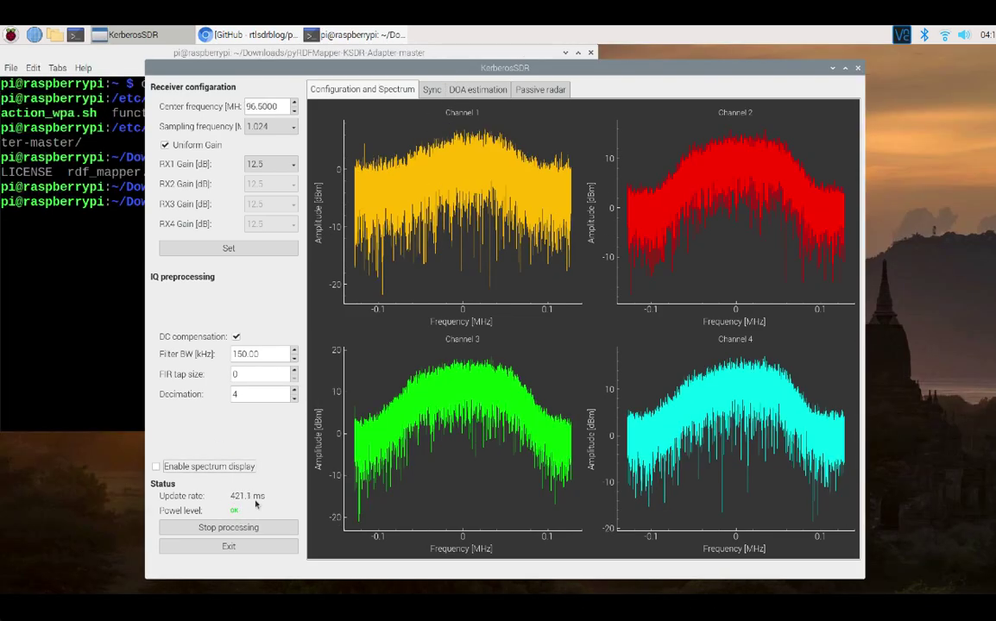
click(472, 93)
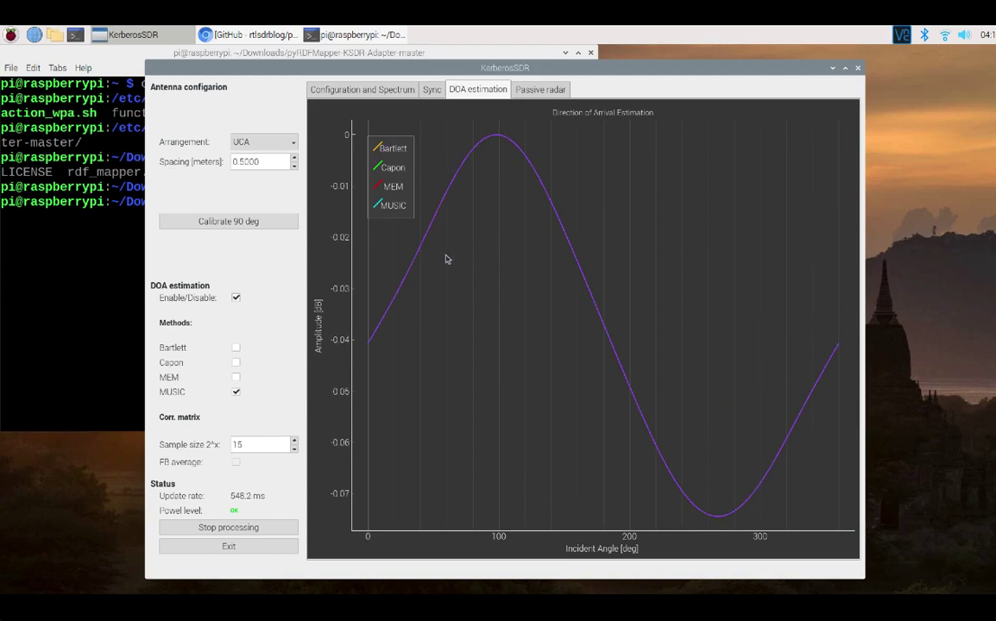
click(98, 256)
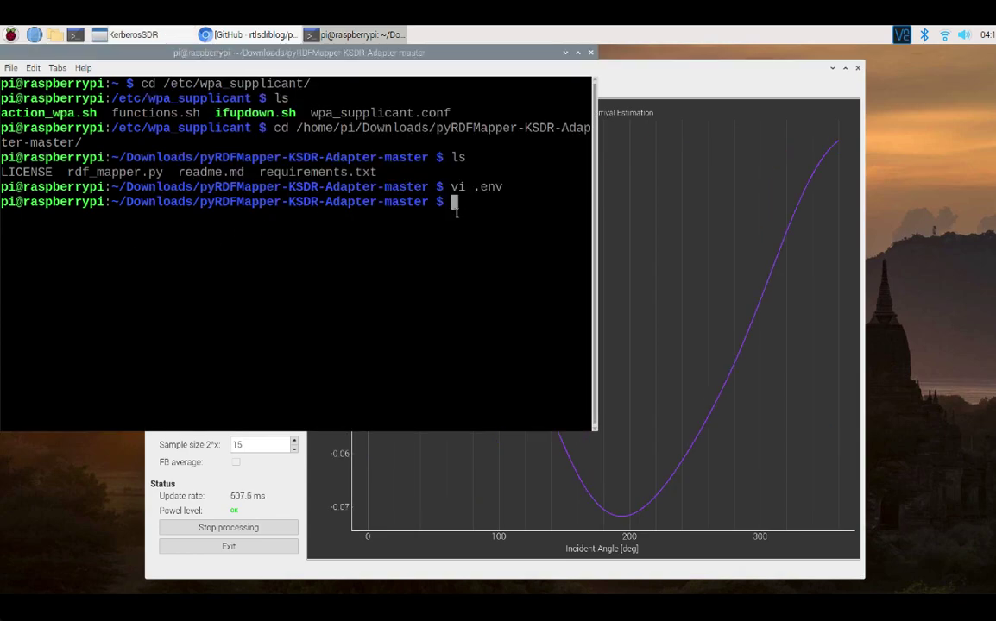
- Run 'python3 rdf_mapper.py' so station2 bearings start relaying to the mapper
text(python)
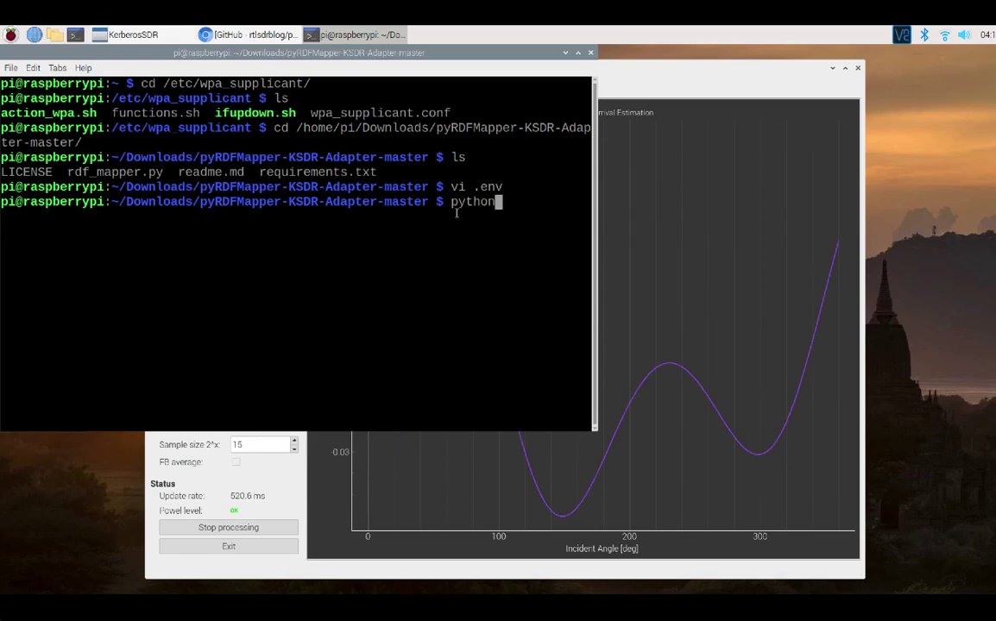
text(3 r)
key(Tab)
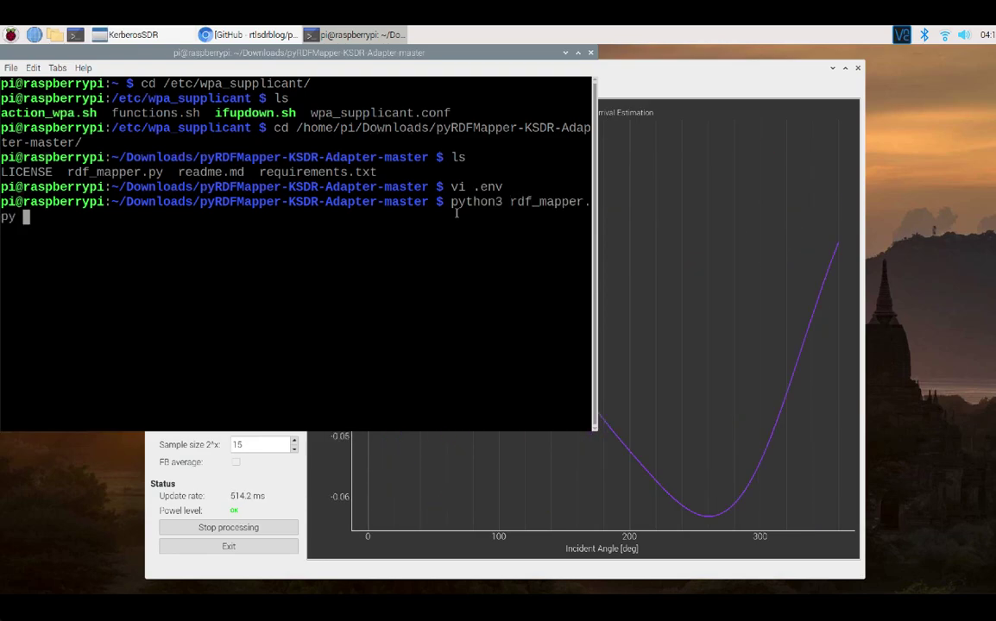
key(Return)
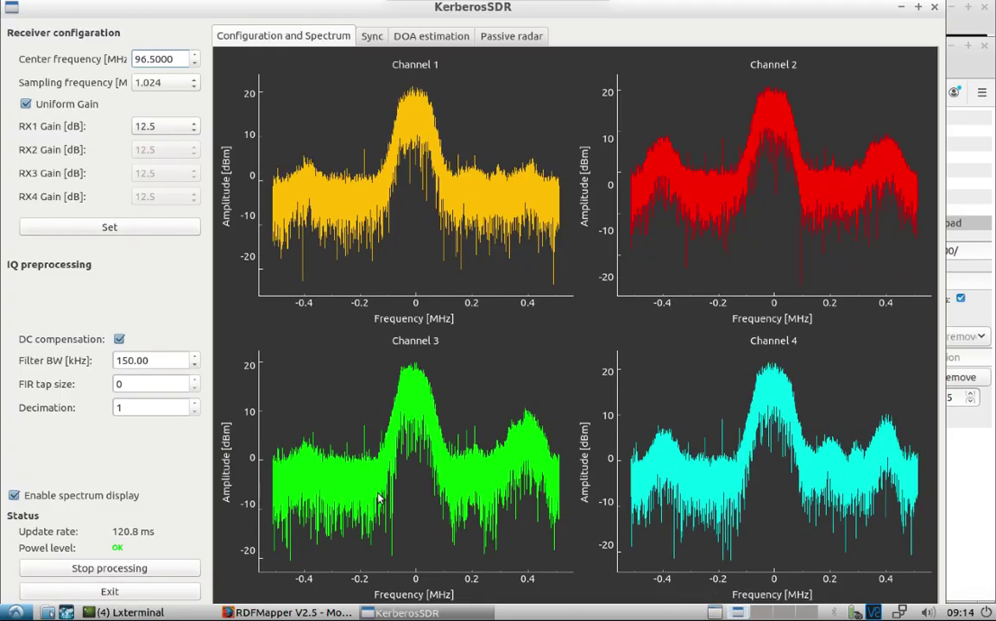
- Add station2 to RDFMapper's tracked stations
click(272, 610)
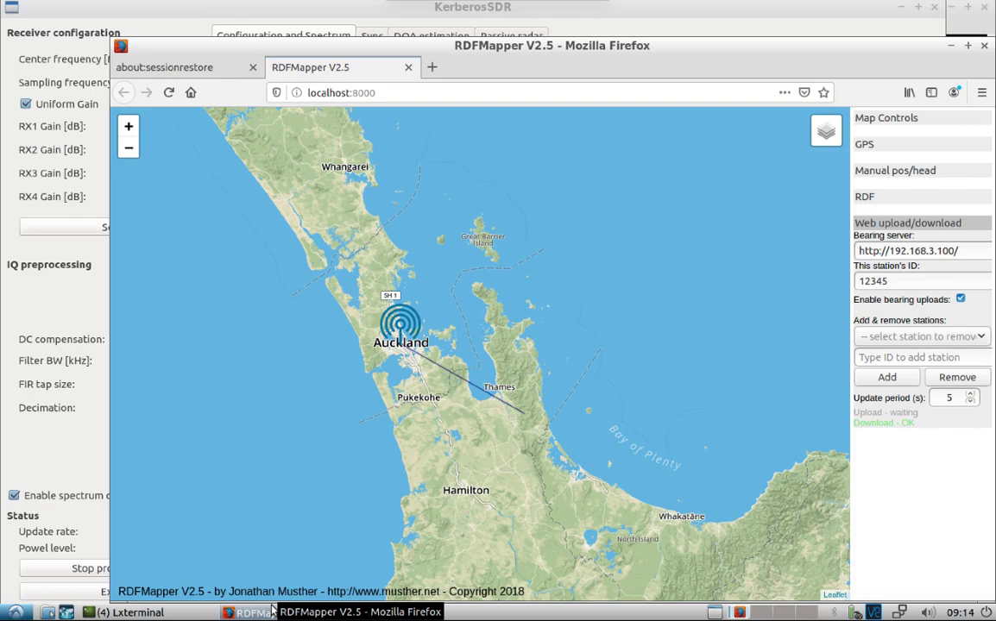
click(887, 357)
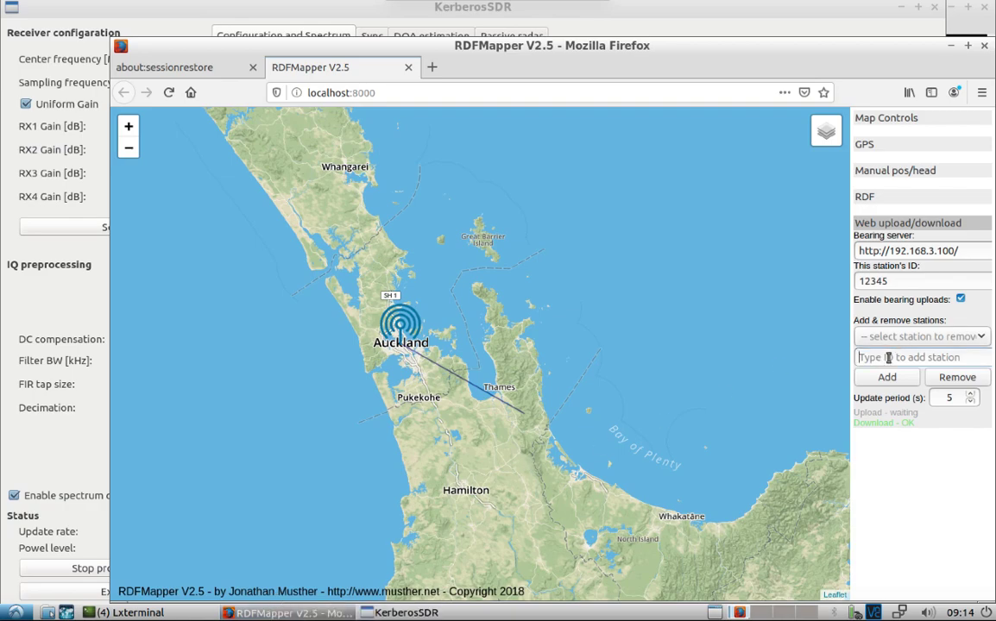
text(statio)
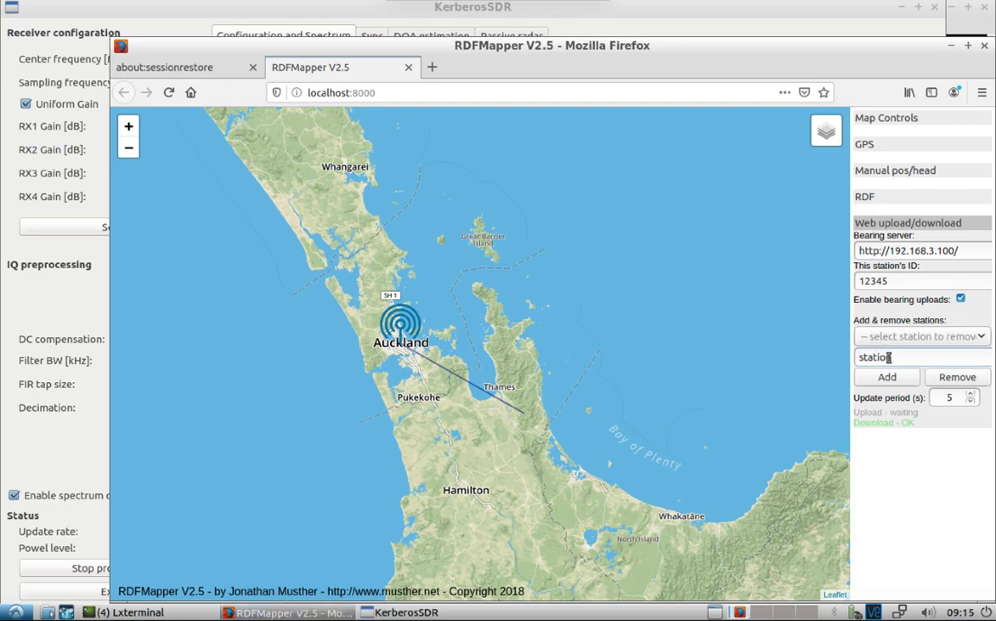
text(n2)
click(888, 380)
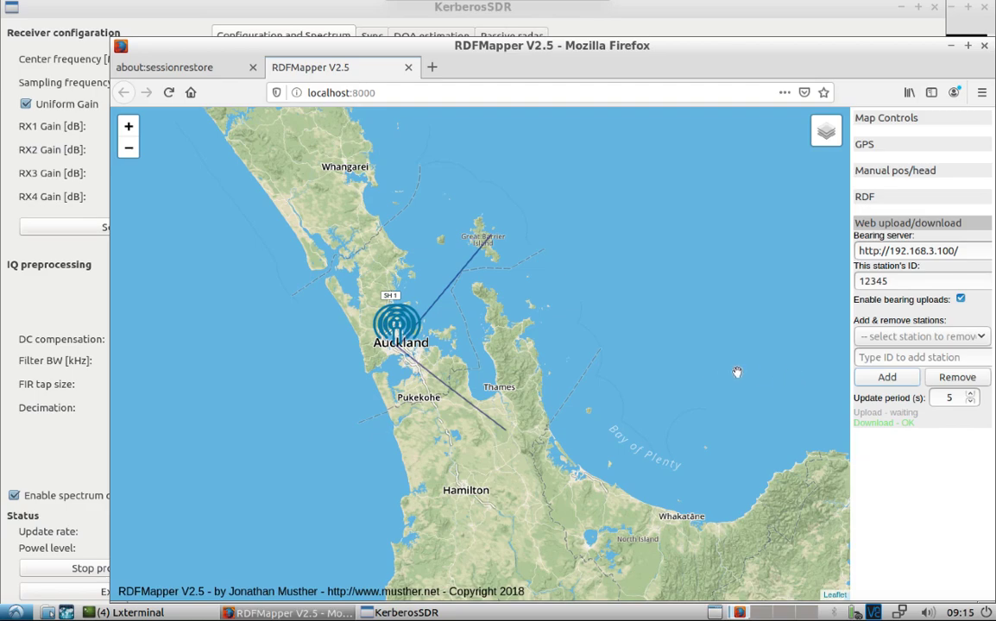
- Zoom and pan the map to frame both station markers over central Auckland
click(128, 128)
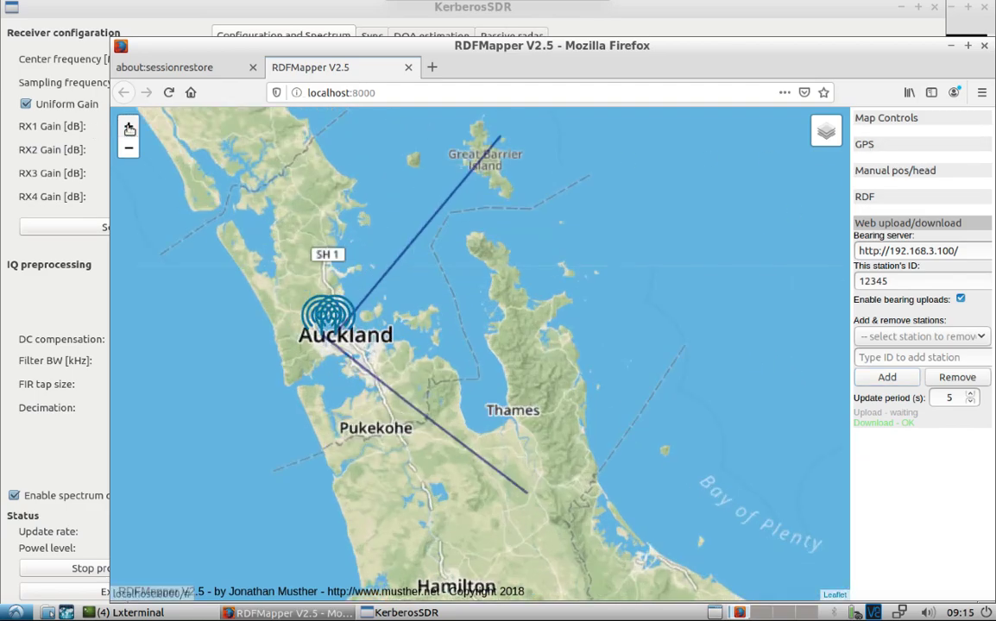
click(129, 127)
drag(299, 332, 494, 349)
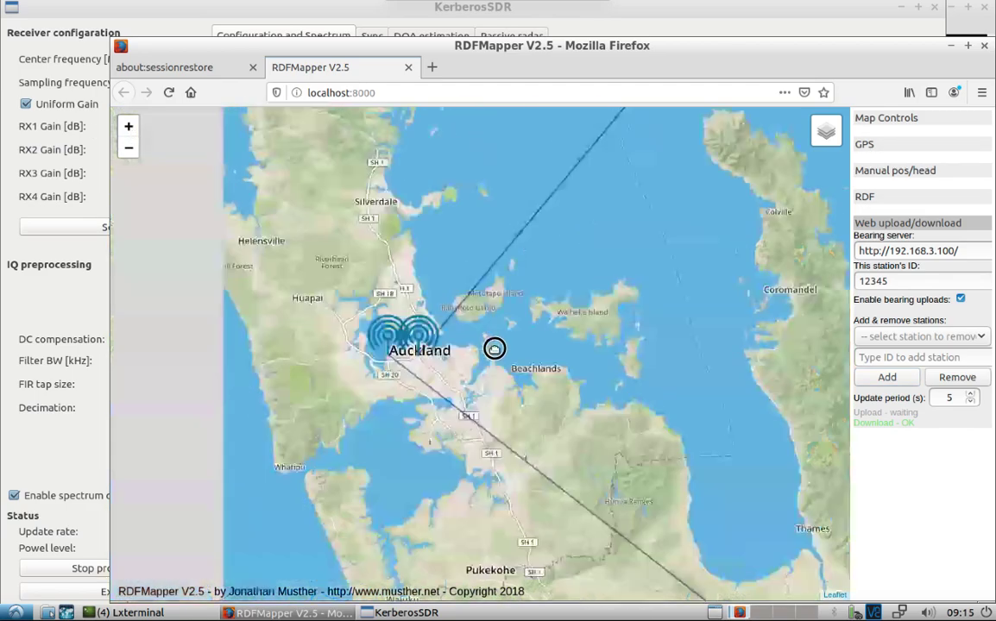
click(129, 128)
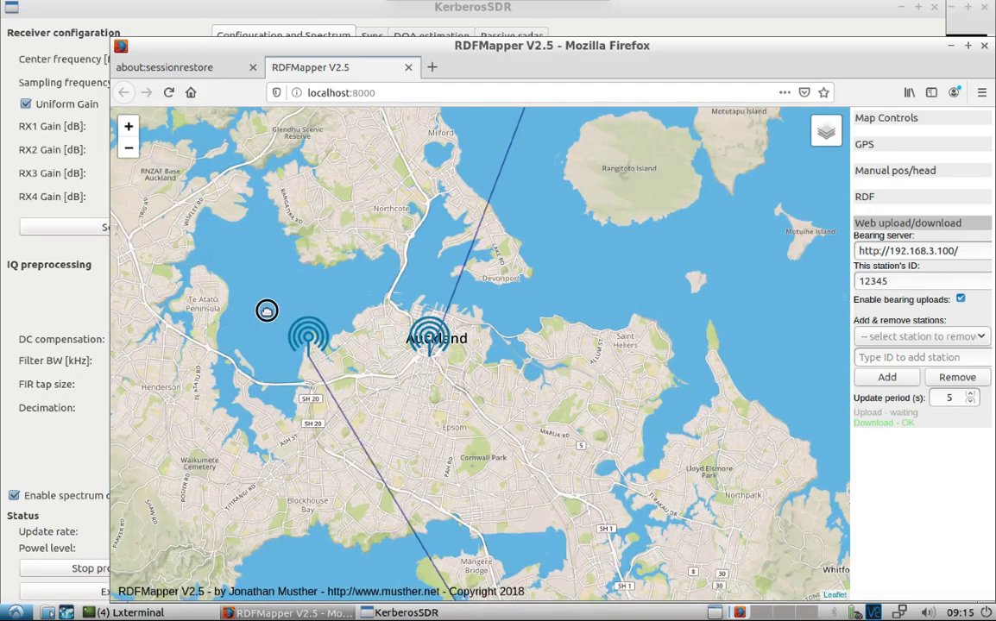
drag(266, 313, 363, 297)
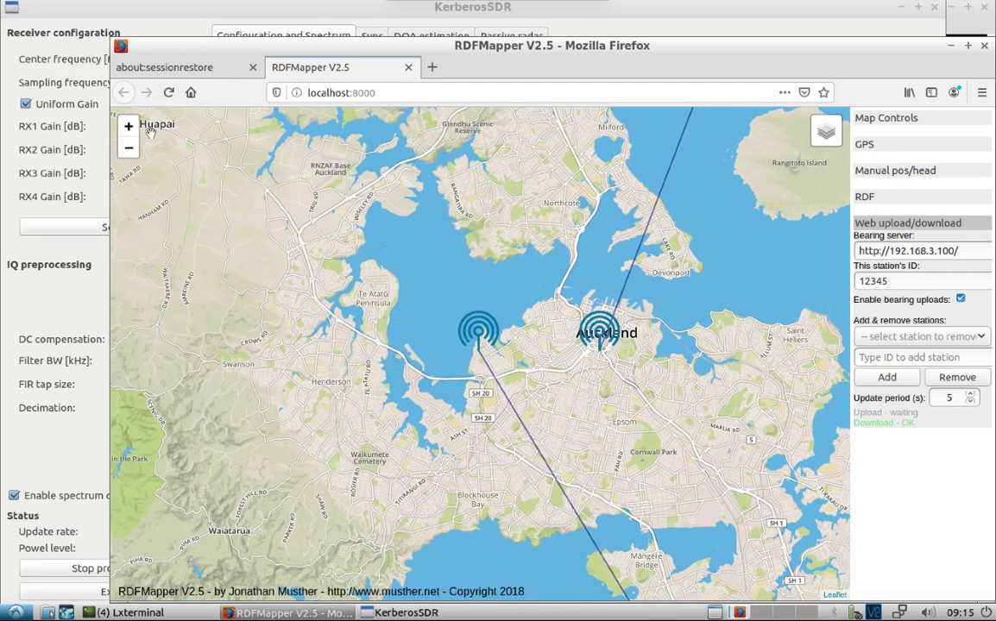
click(129, 127)
drag(355, 244, 253, 253)
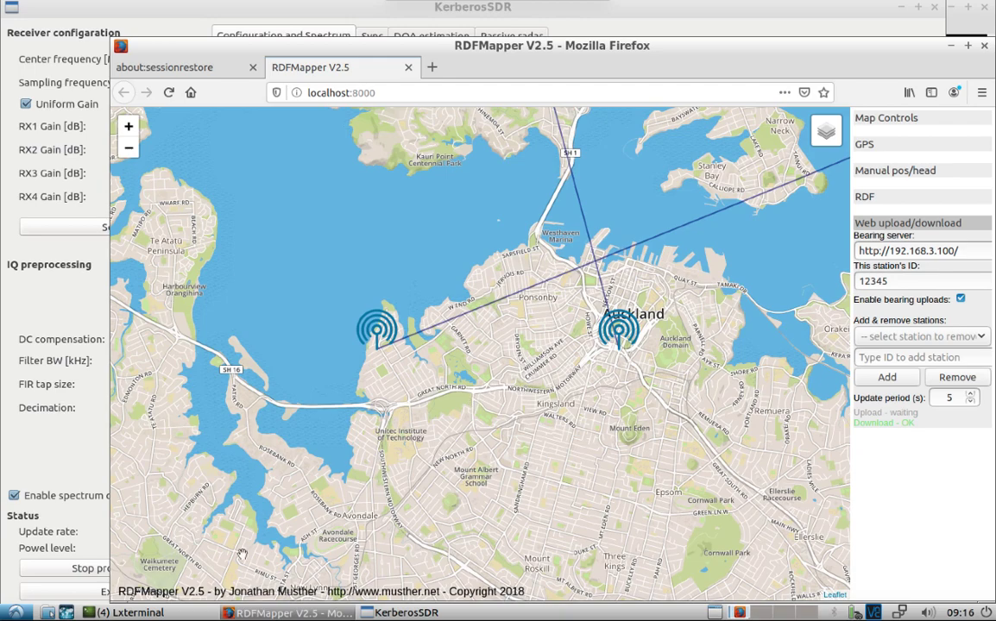
- Open the 192.168.3.100 KerberosSDR web display's compass page in a new tab
click(432, 67)
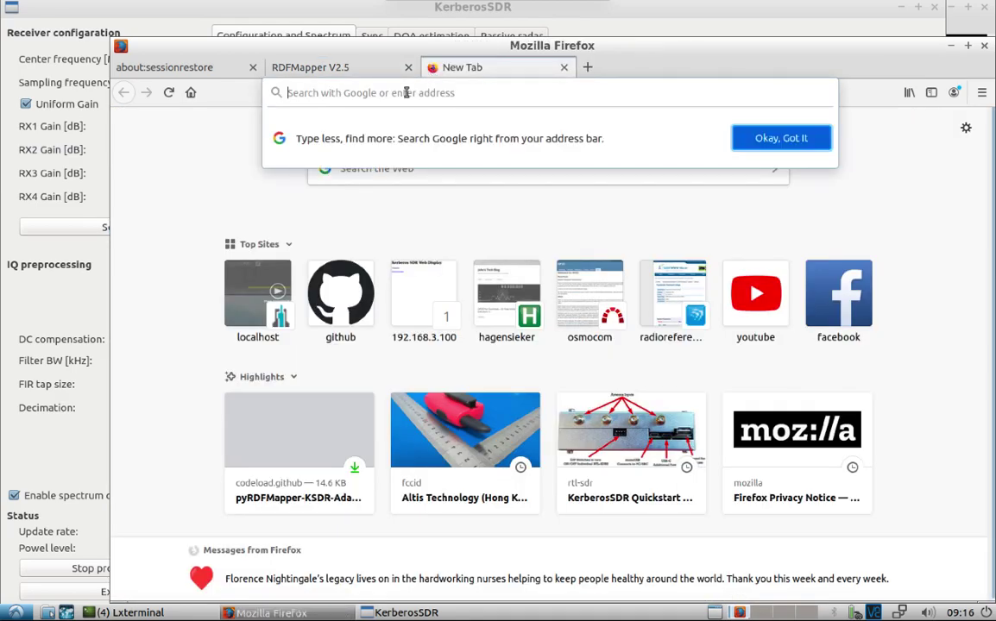
click(418, 298)
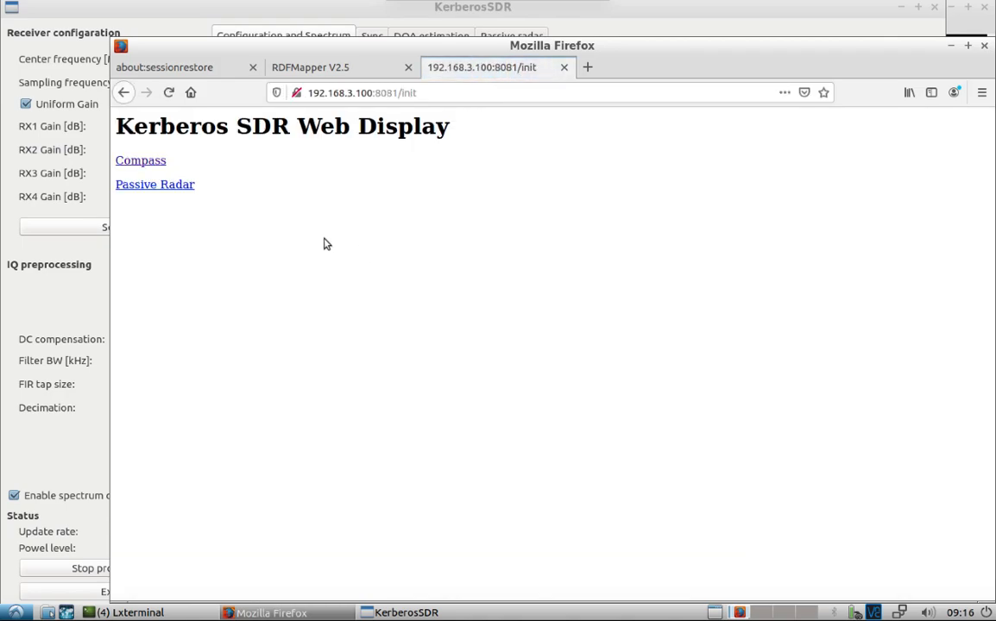
click(146, 163)
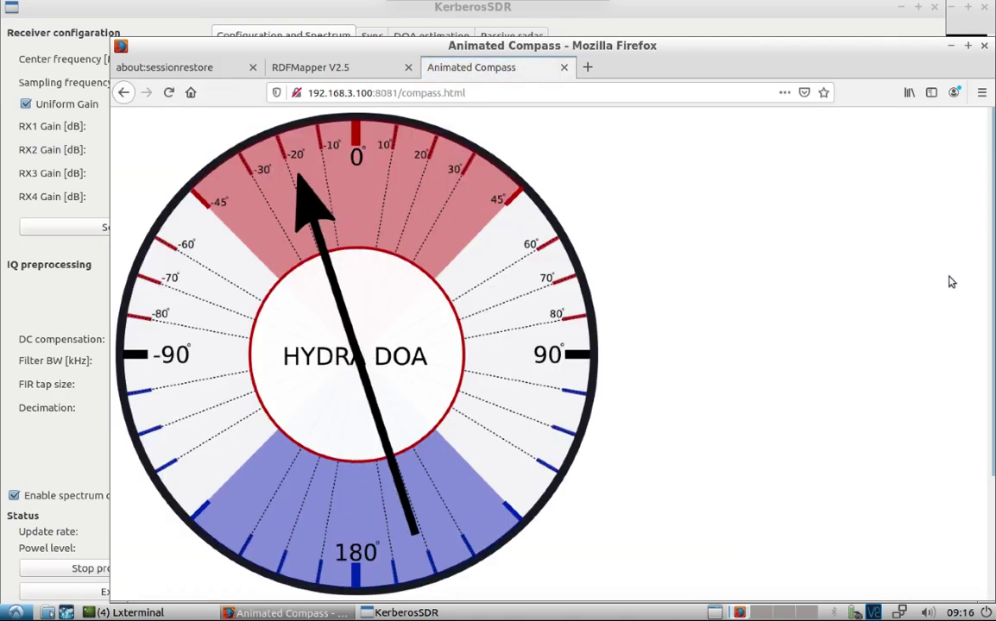
drag(989, 257, 980, 406)
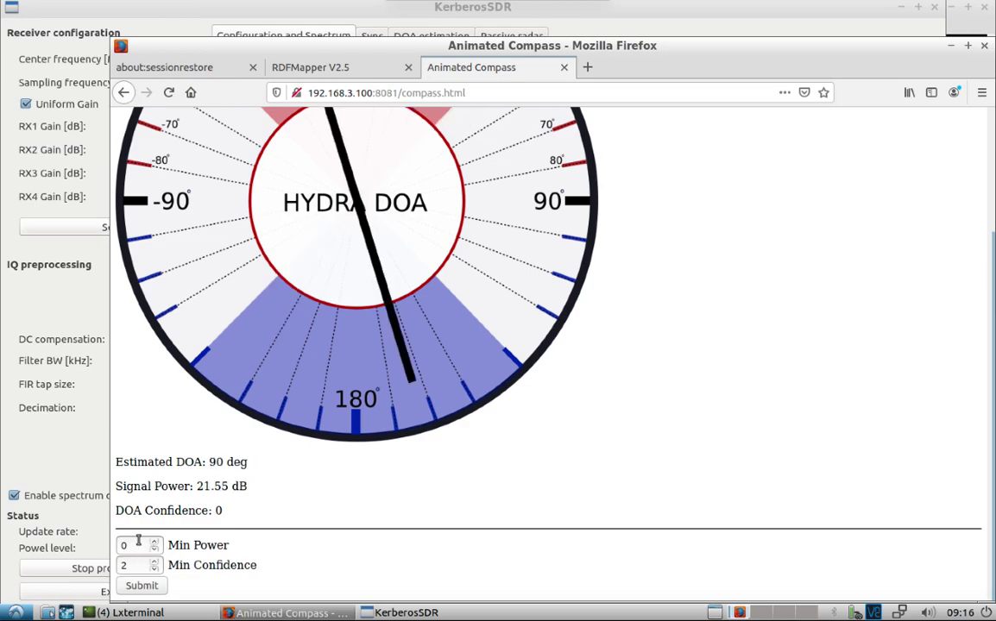
- Submit a compass Min Power threshold of 24, keeping Min Confidence at 2
drag(131, 546, 105, 545)
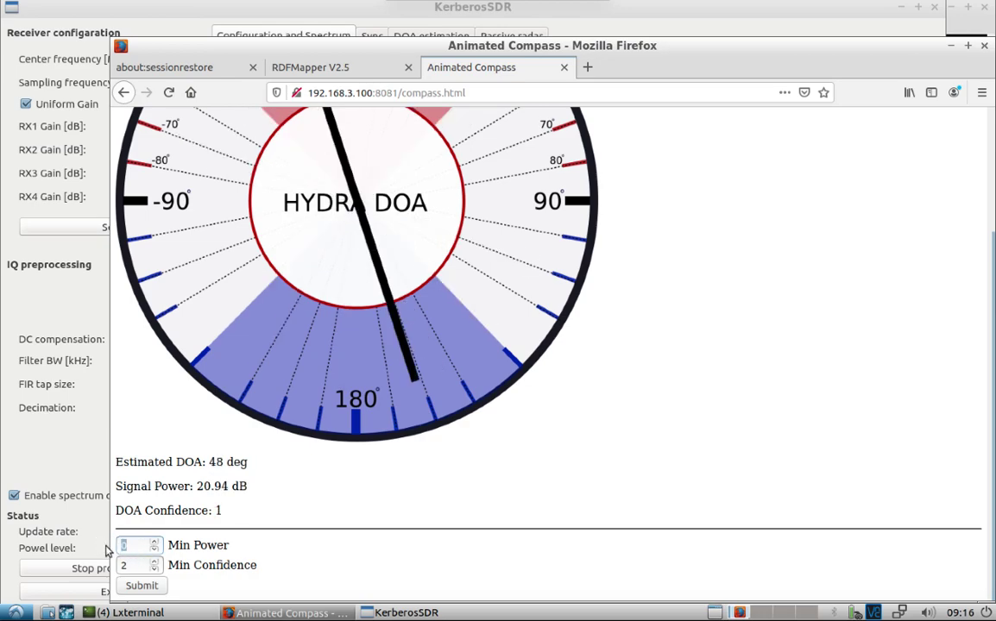
text(24)
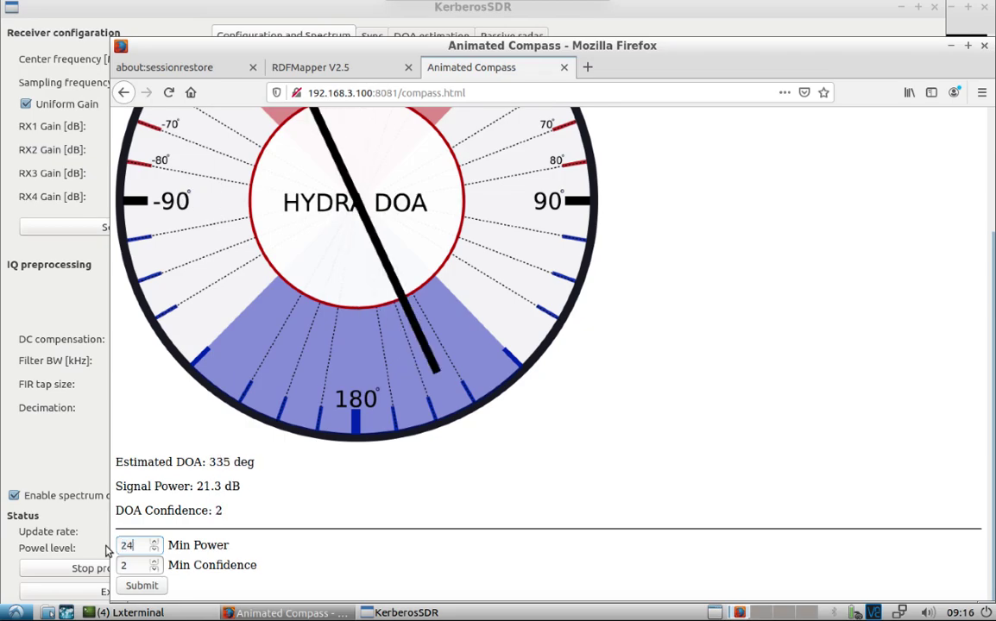
click(142, 586)
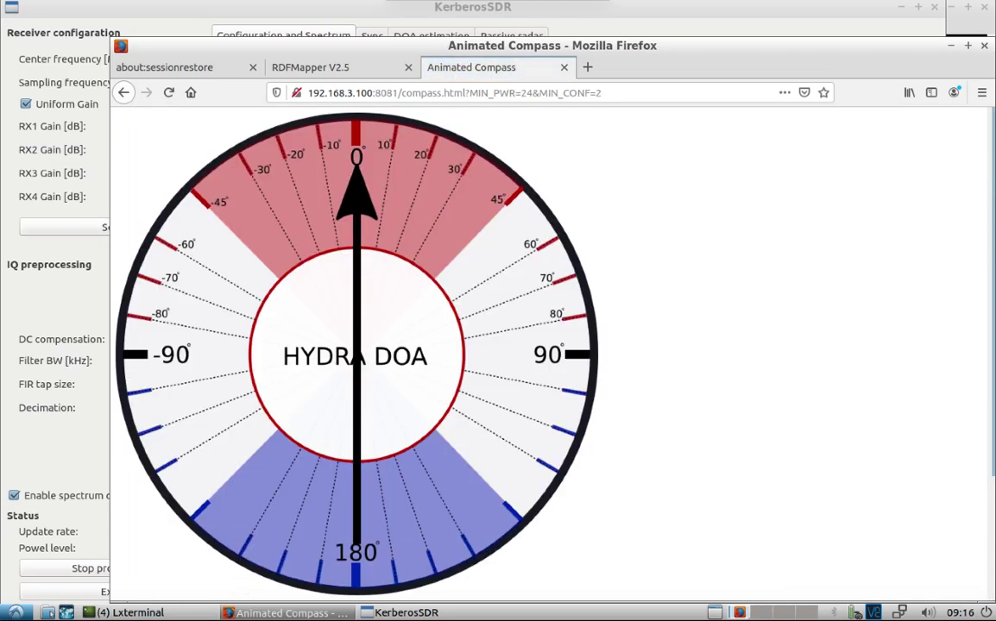
drag(988, 290, 984, 391)
click(399, 612)
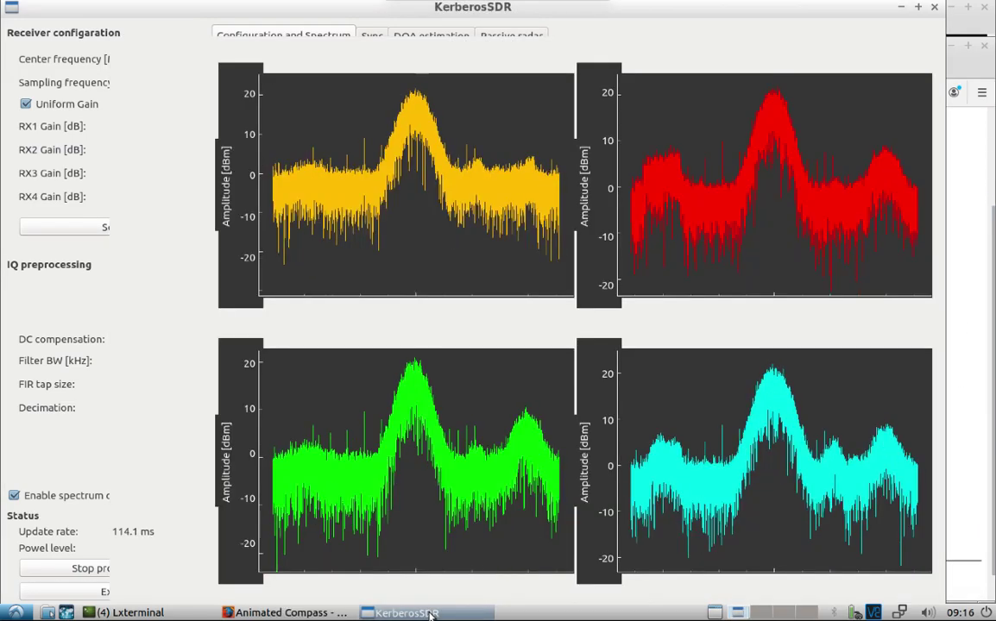
click(257, 613)
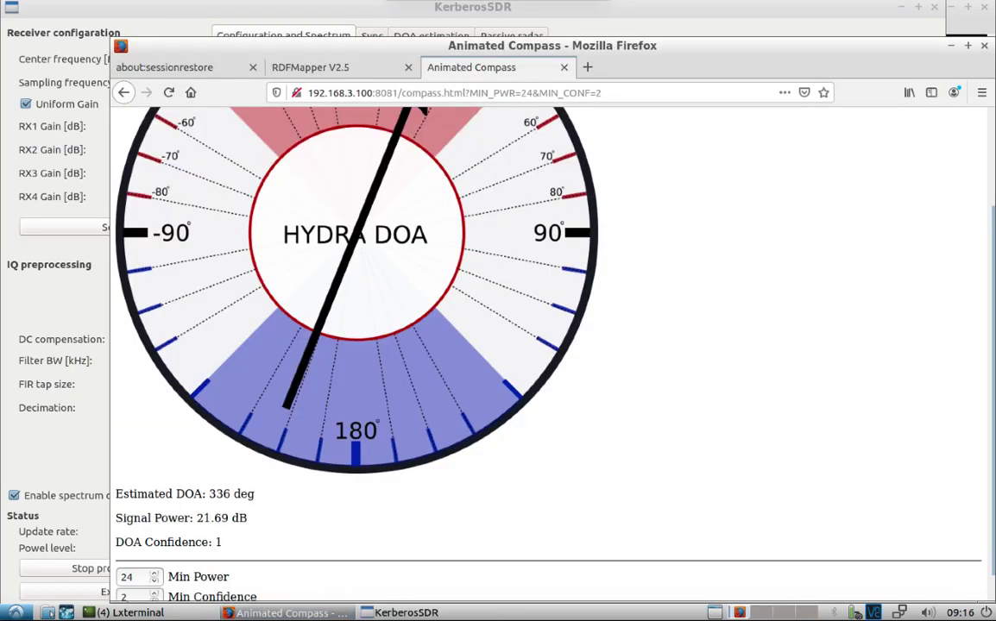
- Back on the RDFMapper V2.5 map, open station1's popup at the Auckland marker
click(326, 76)
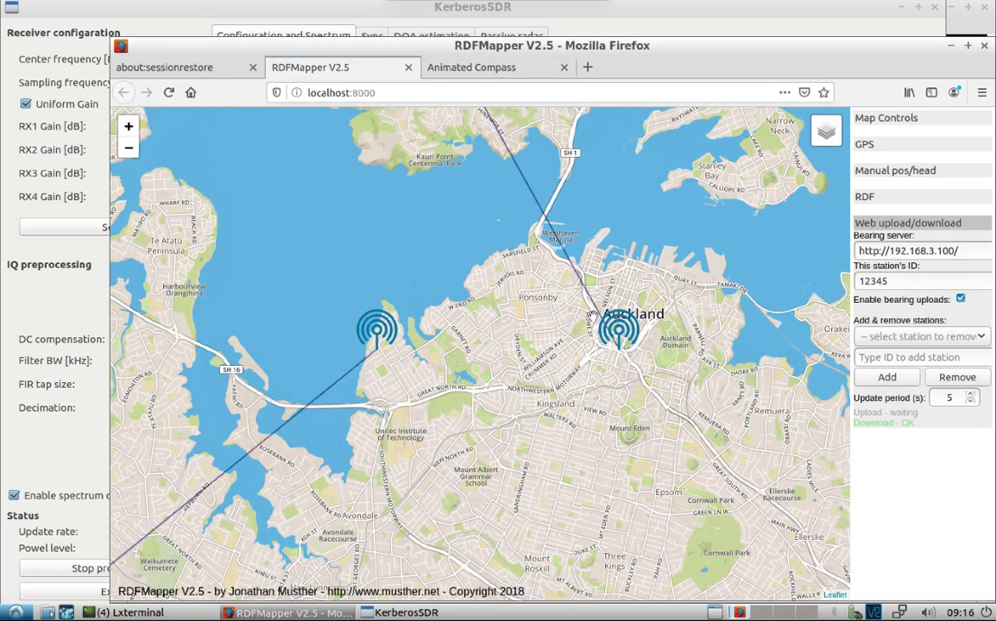
click(621, 339)
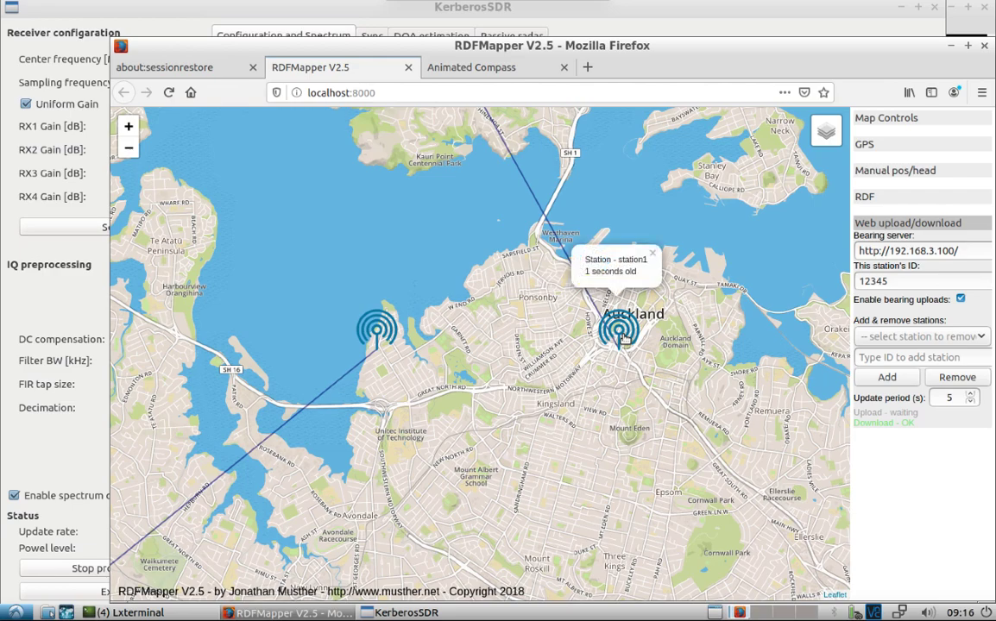